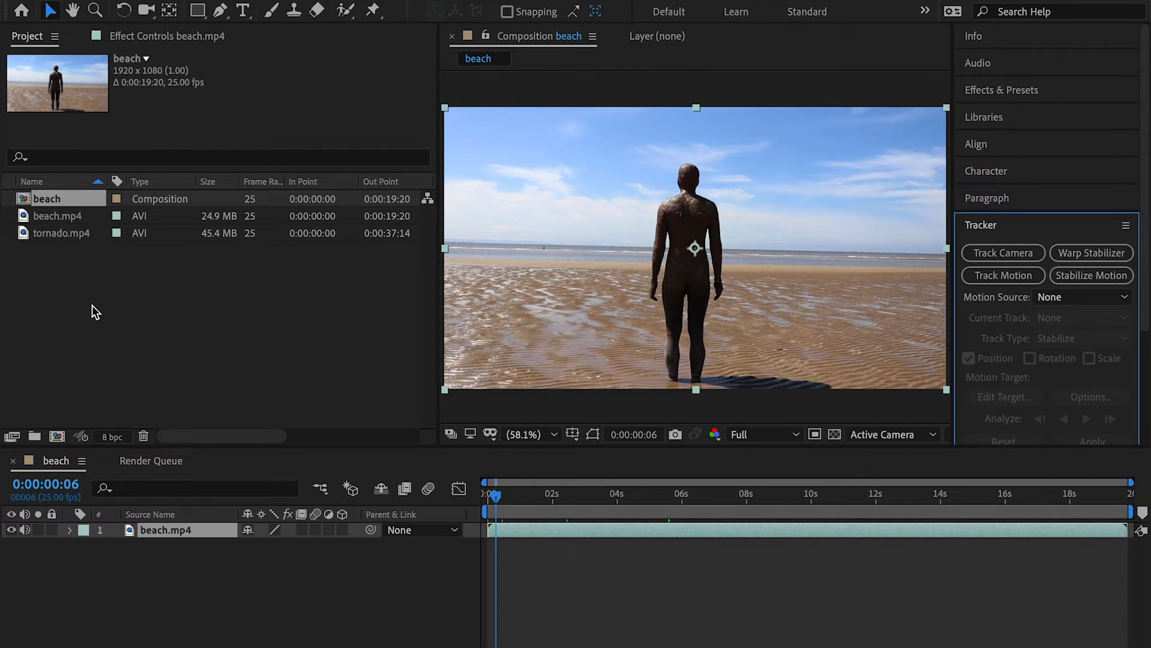
Step: Return the beach composition to its first frame, set the preview resolution to Half and scrub through the opening of the clip
{"action": "left_click", "coordinate": [92, 304]}
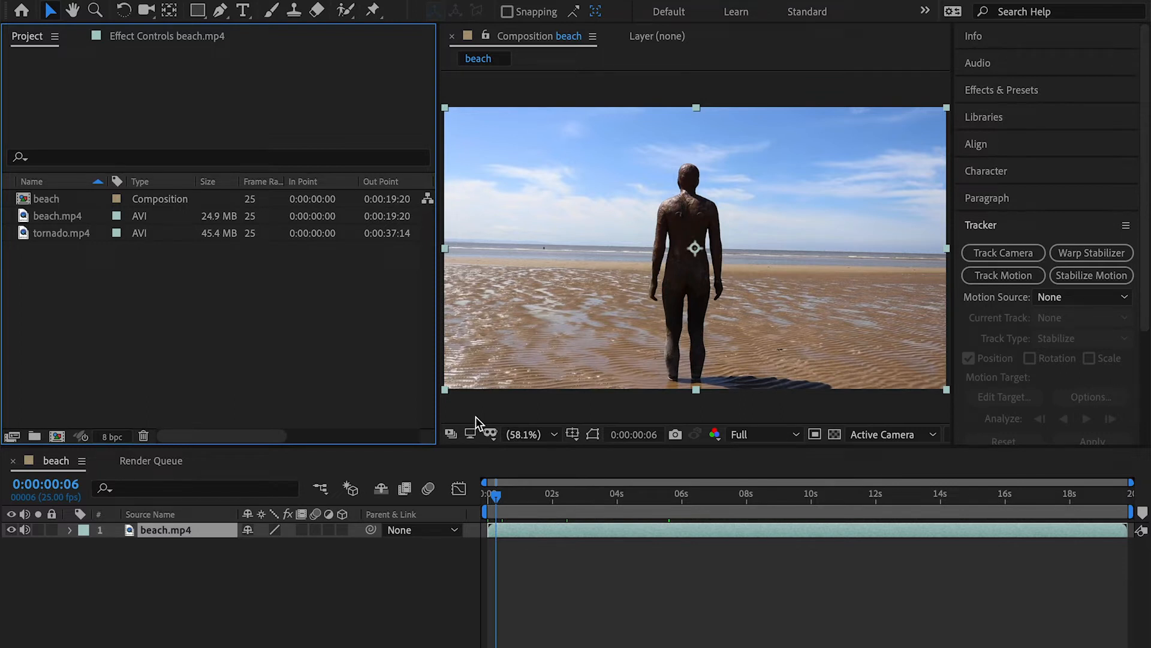
{"action": "left_click", "coordinate": [618, 465]}
{"action": "key", "text": "Home"}
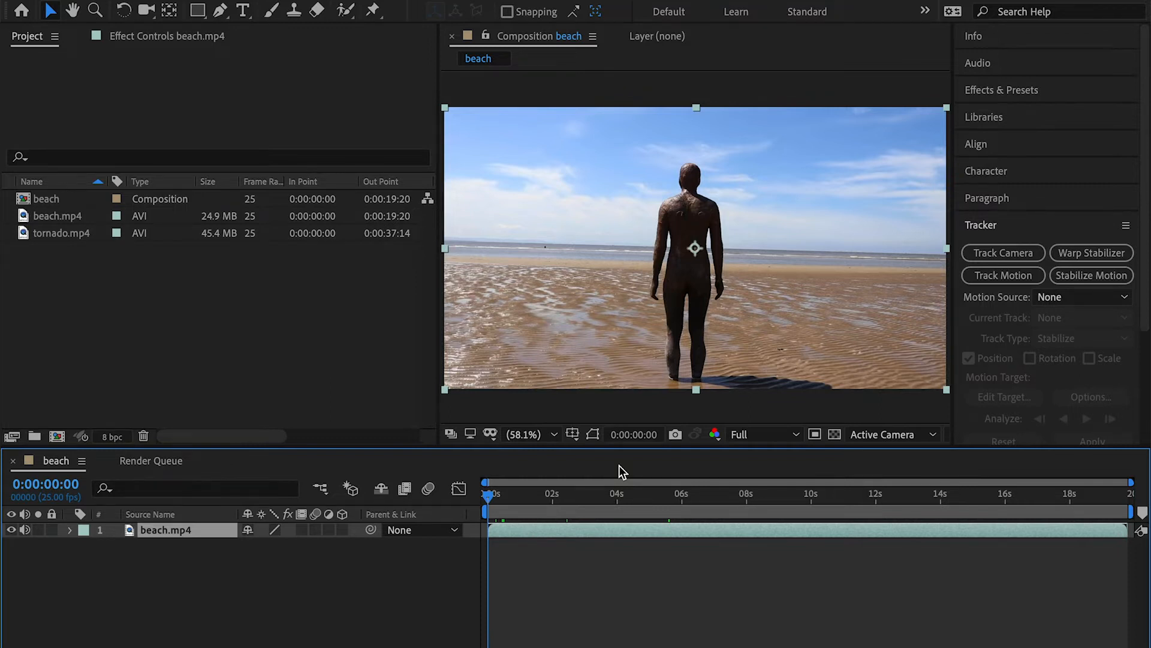
{"action": "left_click", "coordinate": [795, 435]}
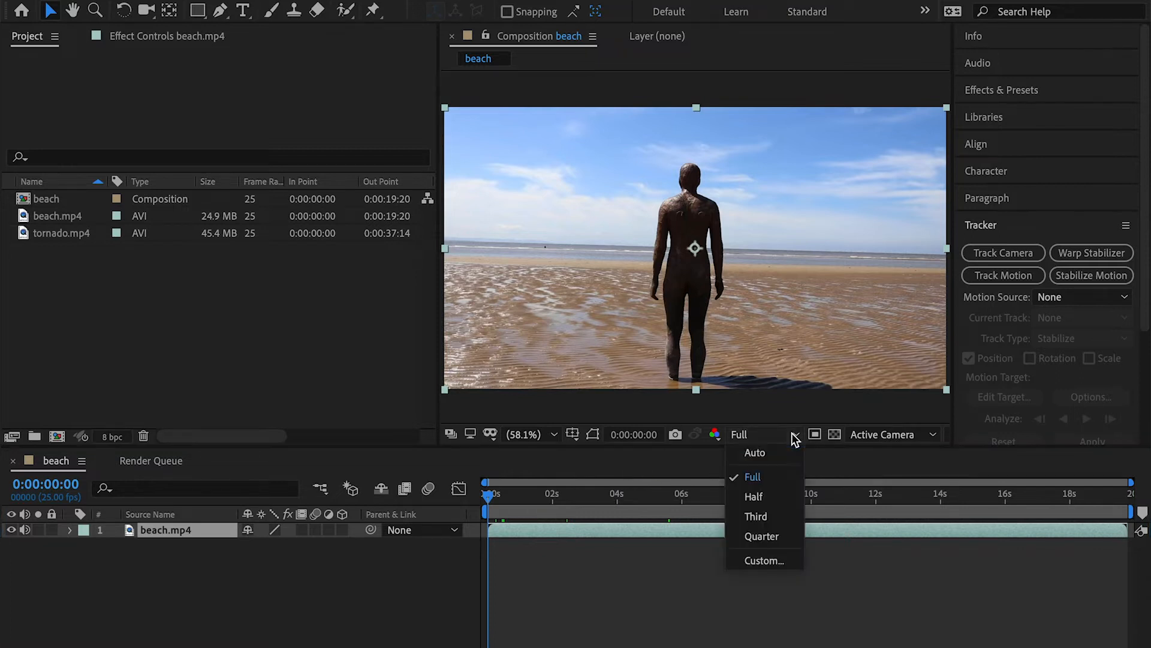
{"action": "left_click", "coordinate": [780, 498]}
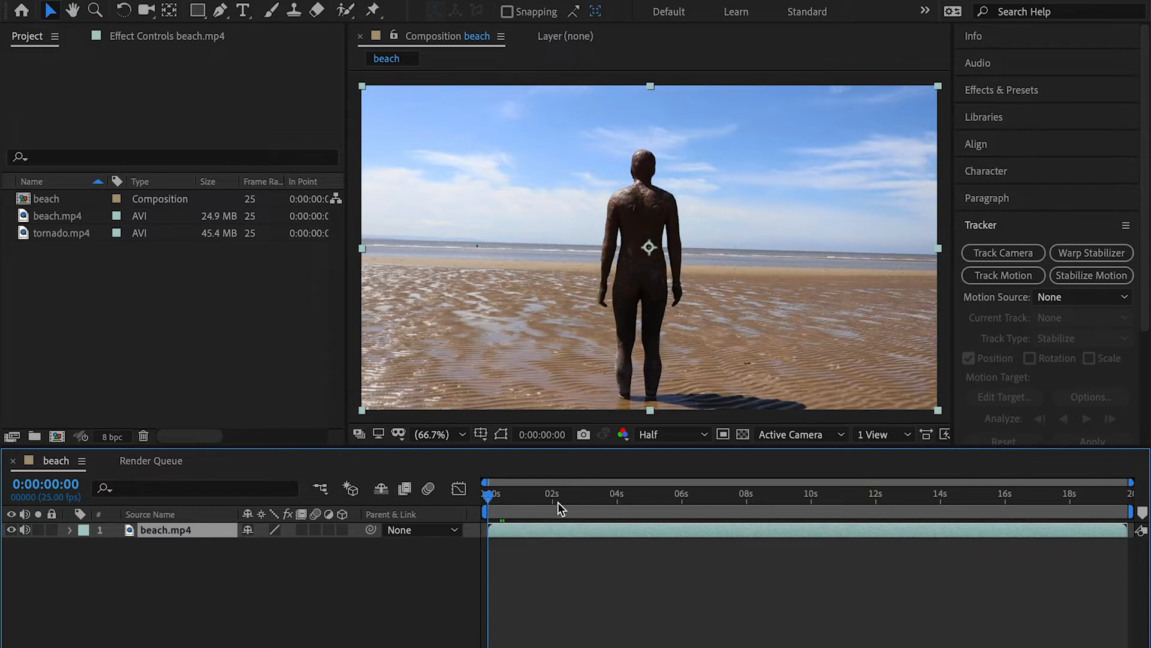
{"action": "left_click", "coordinate": [514, 496]}
{"action": "left_click_drag", "start_coordinate": [516, 496], "coordinate": [484, 505]}
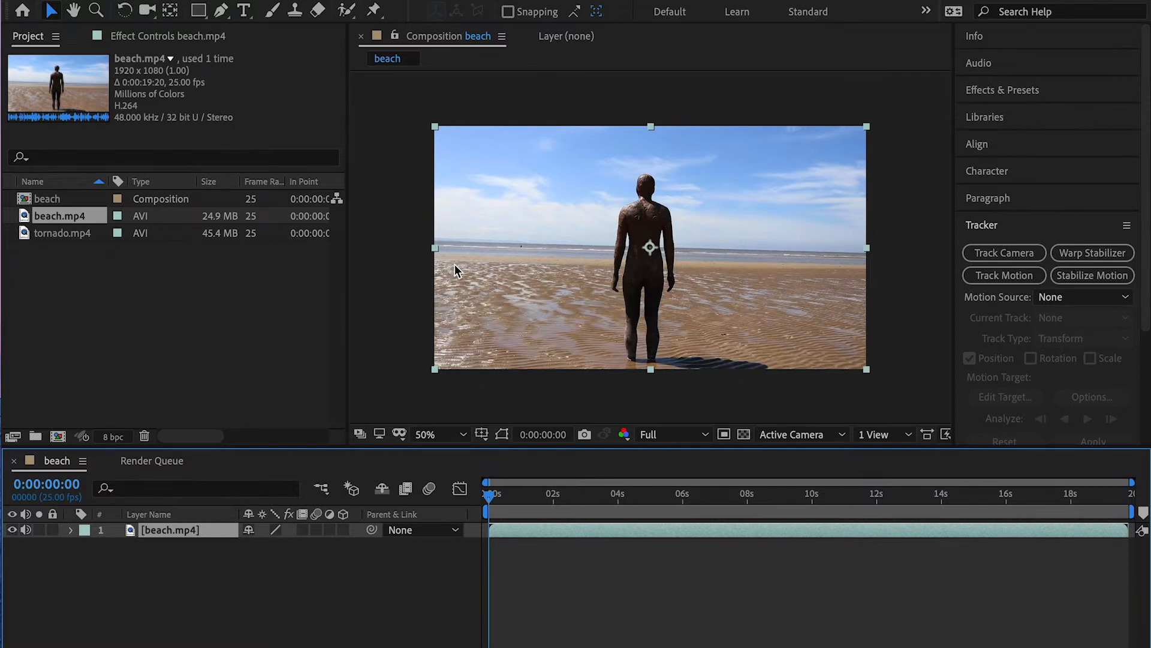
Step: Add a null object layer above beach.mp4 in the beach composition
{"action": "left_click", "coordinate": [342, 1]}
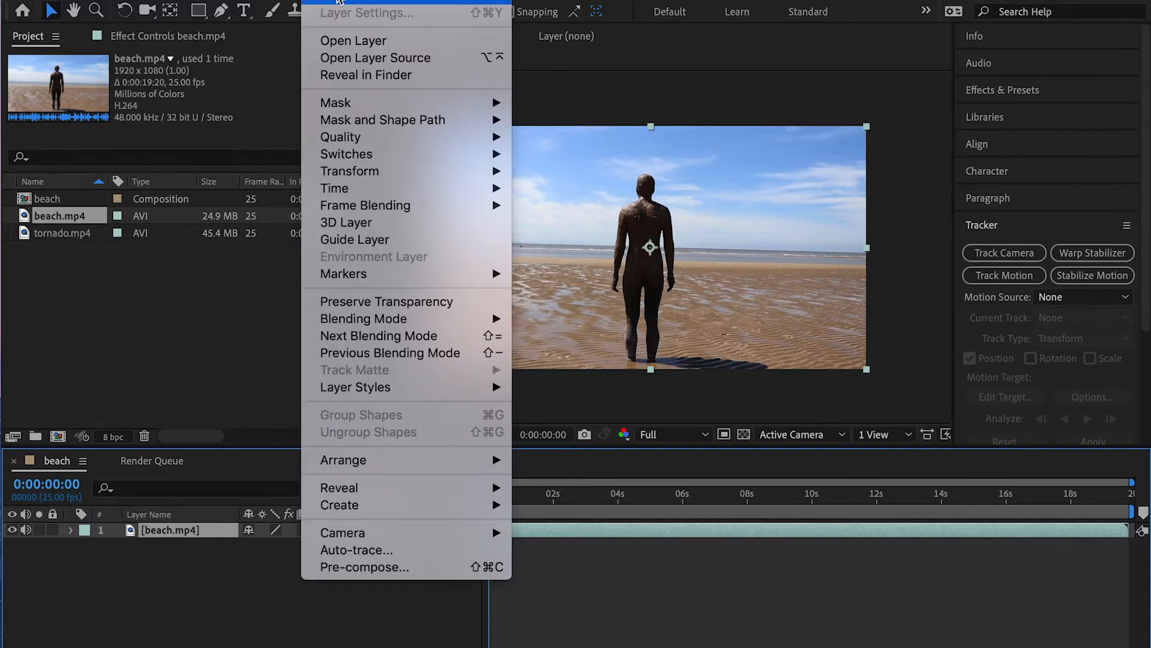
{"action": "mouse_move", "coordinate": [367, 2]}
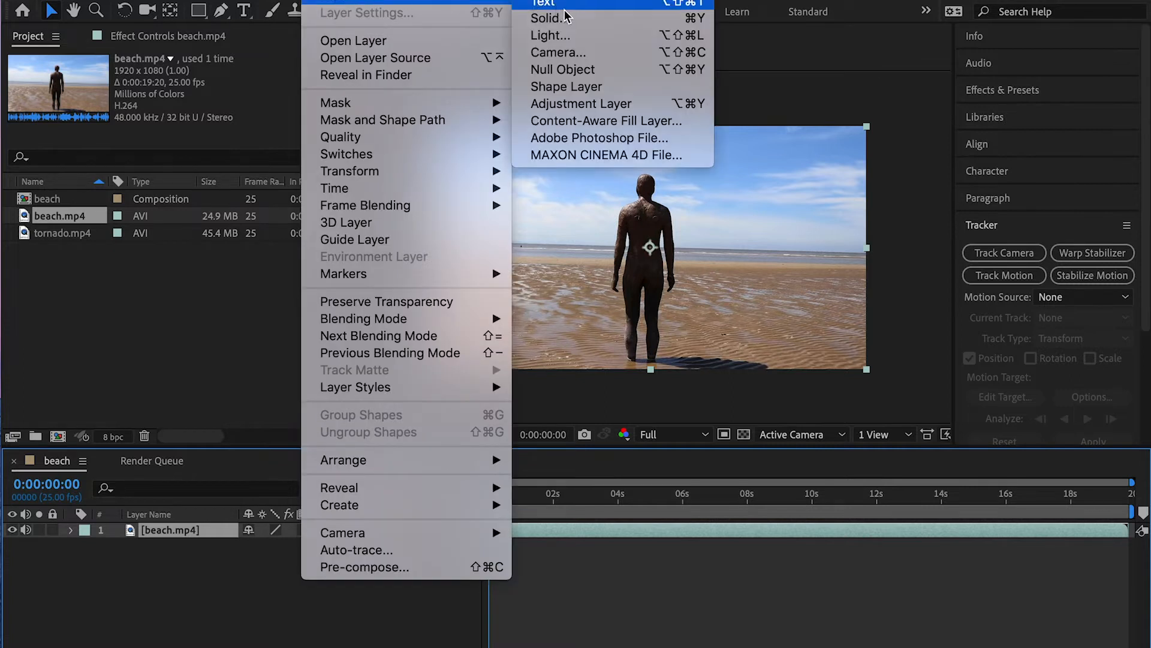
{"action": "left_click", "coordinate": [568, 71]}
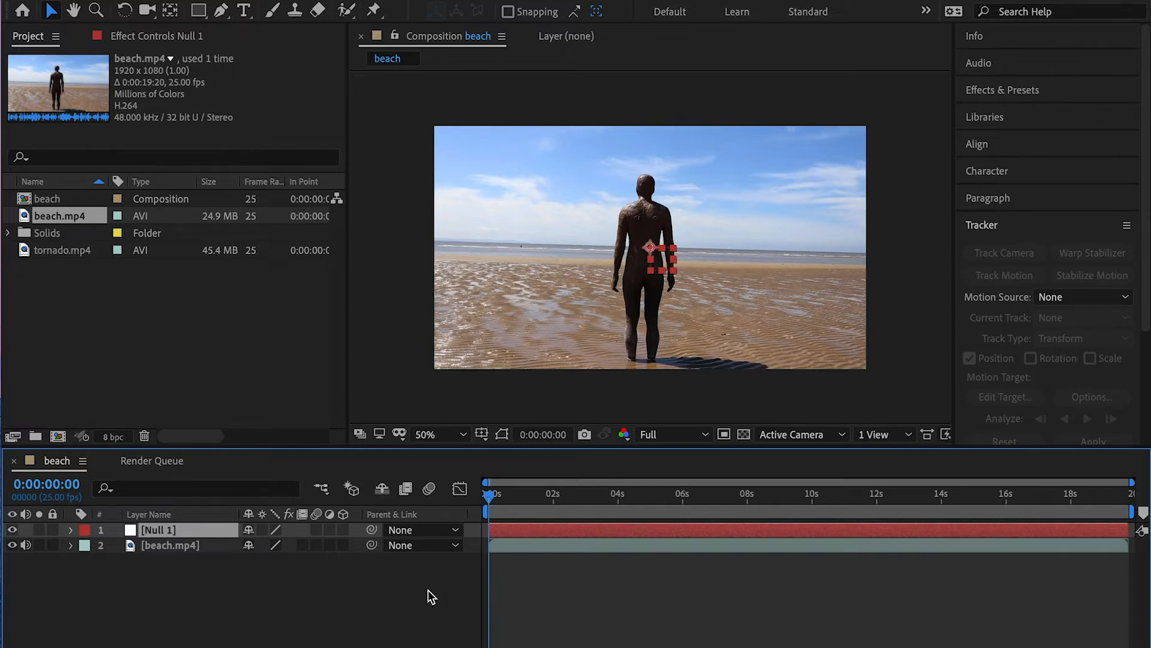
Step: Start motion tracking on beach.mp4, enlarge Track Point 1's feature and search regions, and place it on the statue's hips
{"action": "left_click", "coordinate": [558, 546]}
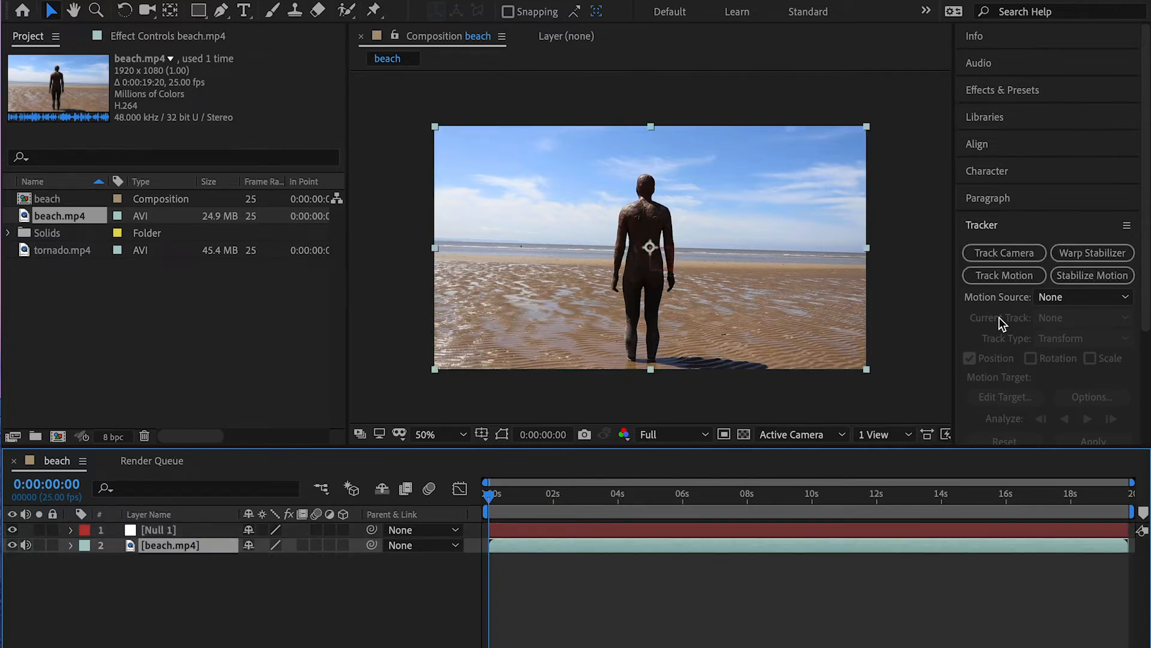
{"action": "left_click", "coordinate": [1003, 279]}
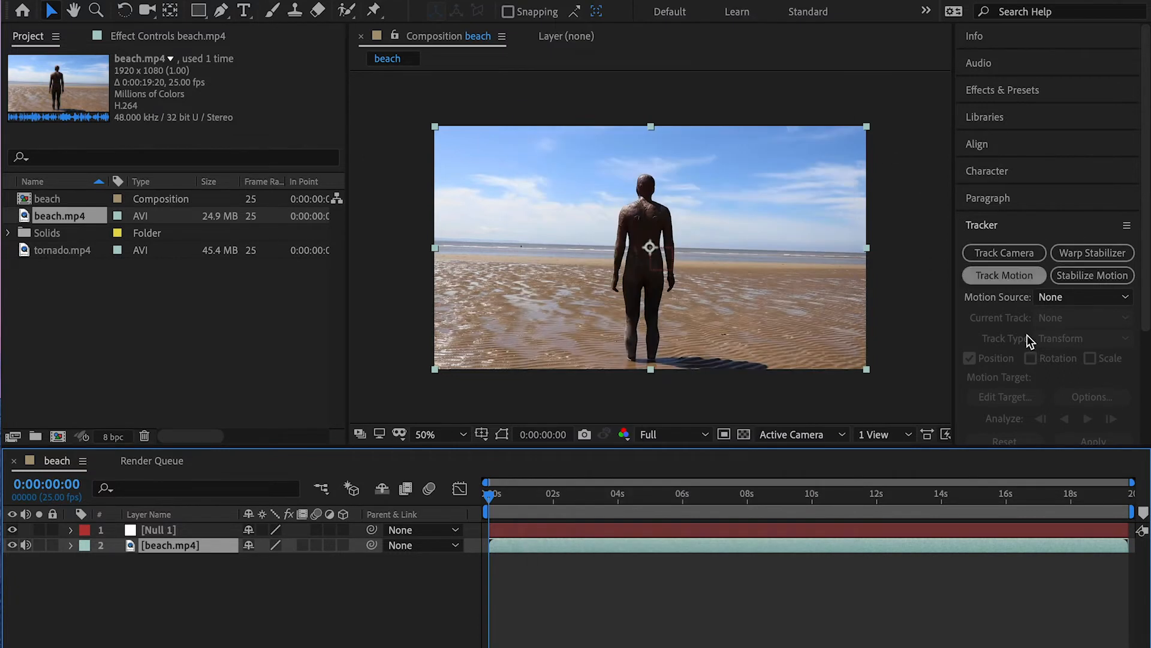
{"action": "left_click", "coordinate": [1012, 275]}
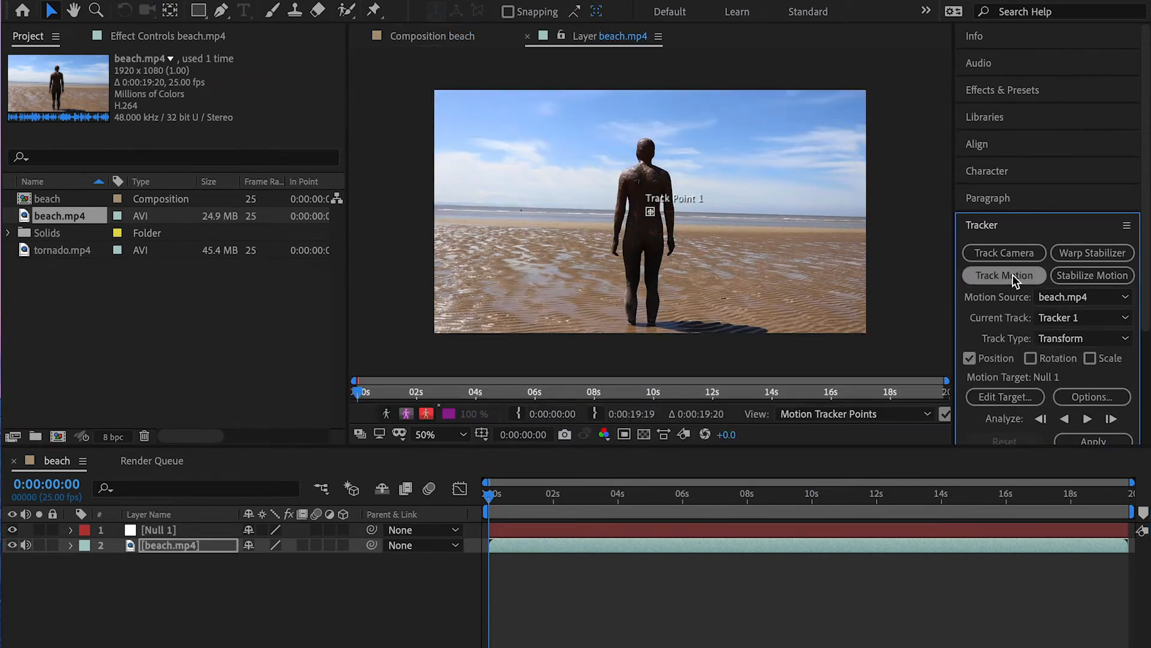
{"action": "left_click", "coordinate": [653, 214]}
{"action": "left_click_drag", "start_coordinate": [661, 222], "coordinate": [667, 225]}
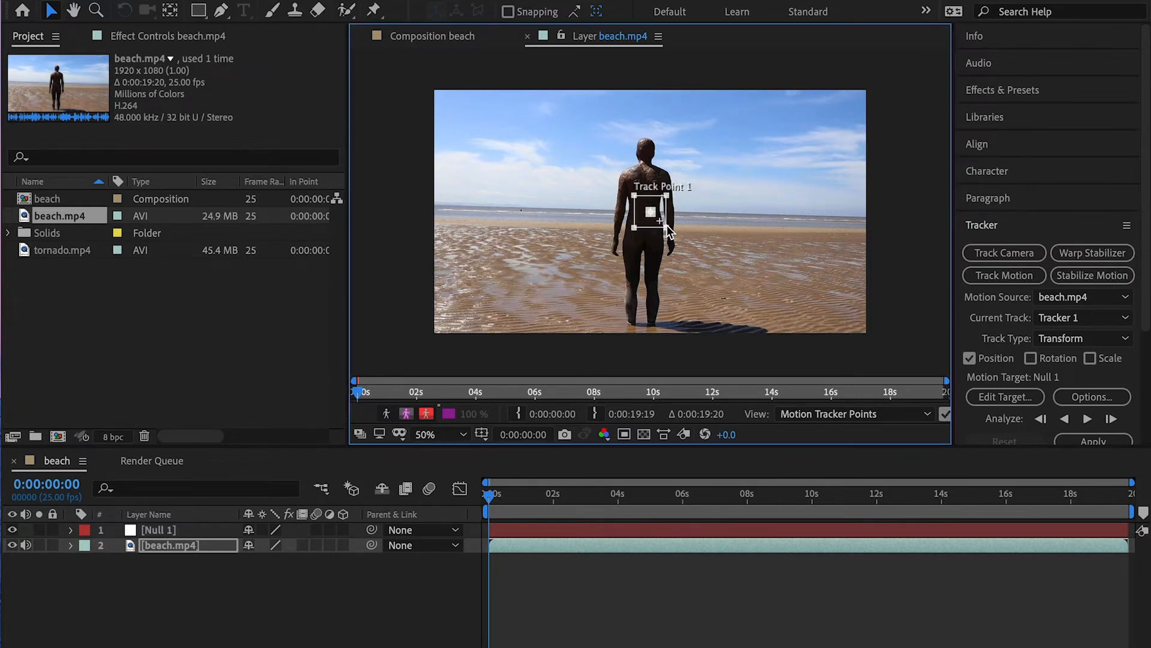
{"action": "left_click", "coordinate": [658, 221]}
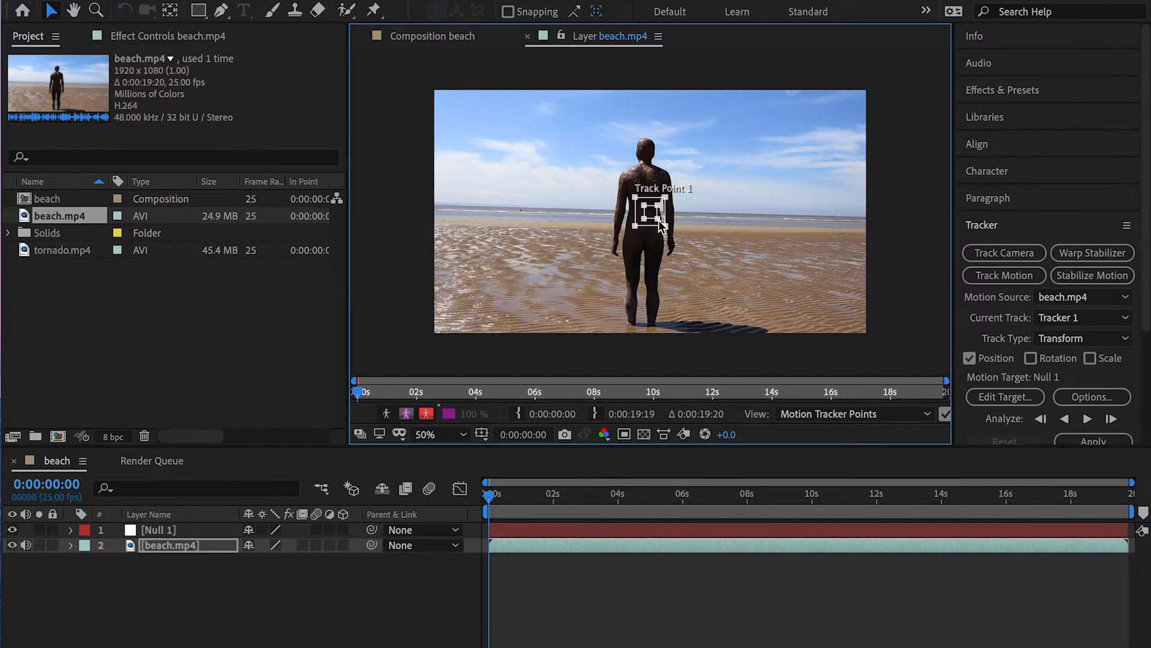
{"action": "mouse_move", "coordinate": [661, 221]}
{"action": "left_mouse_down"}
{"action": "mouse_move", "coordinate": [642, 257]}
{"action": "mouse_move", "coordinate": [644, 236]}
{"action": "left_mouse_up"}
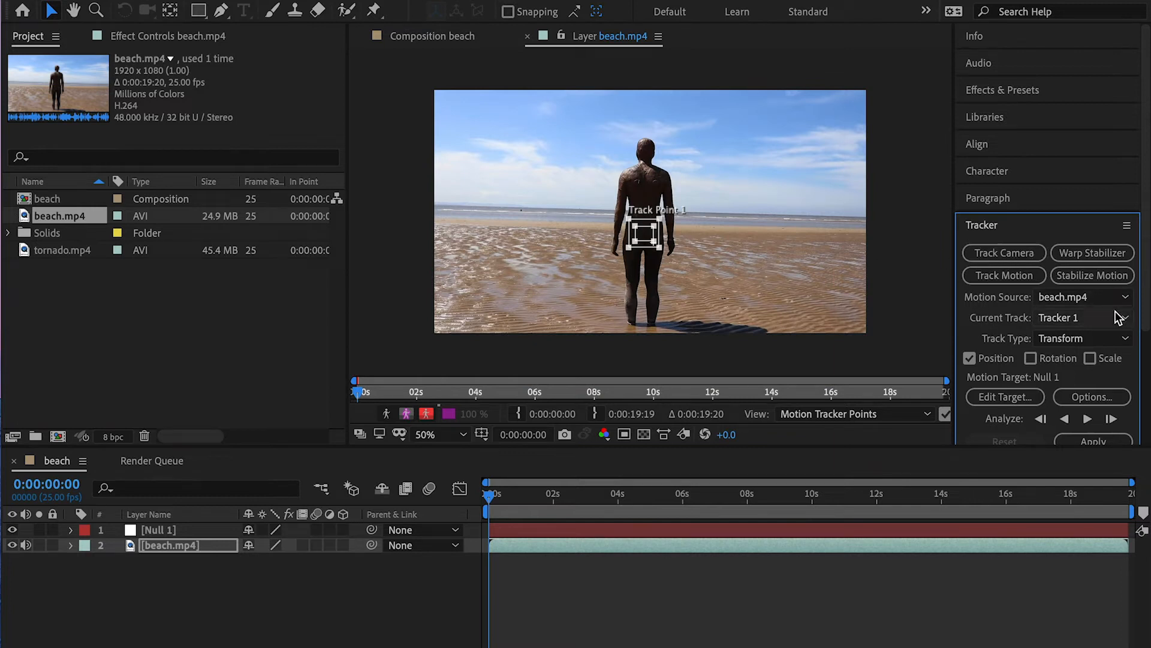
Step: Include Rotation in the track and place Track Point 2, with an enlarged search region, on the wet sand beside the statue
{"action": "left_click", "coordinate": [1031, 358]}
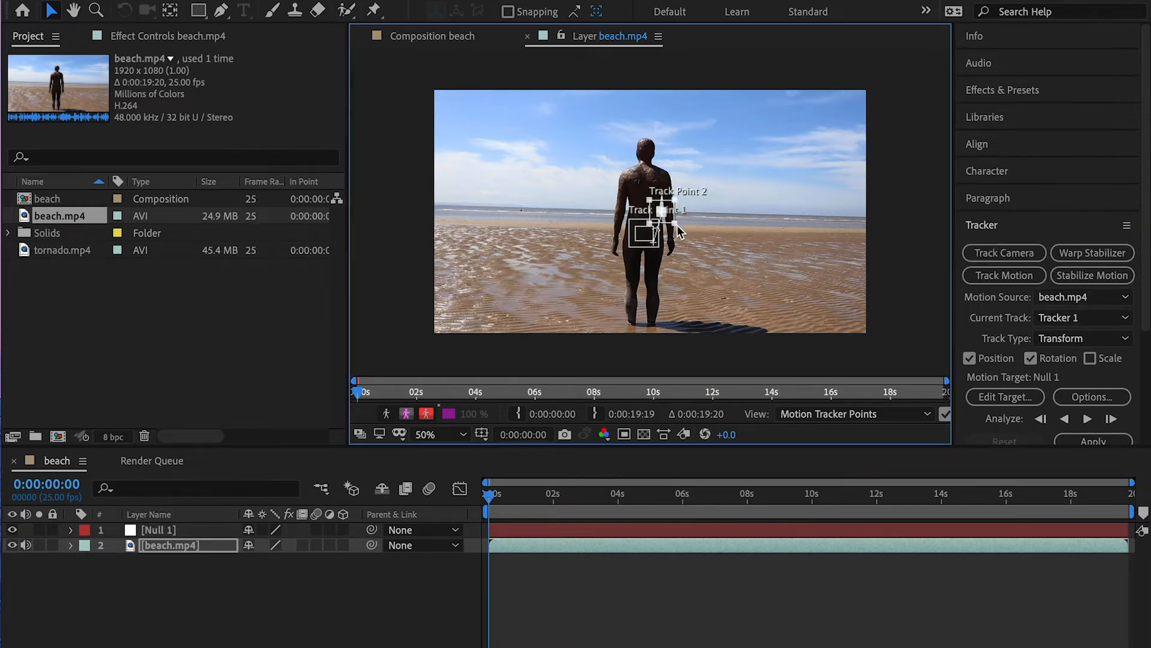
{"action": "left_click_drag", "start_coordinate": [673, 223], "coordinate": [744, 257]}
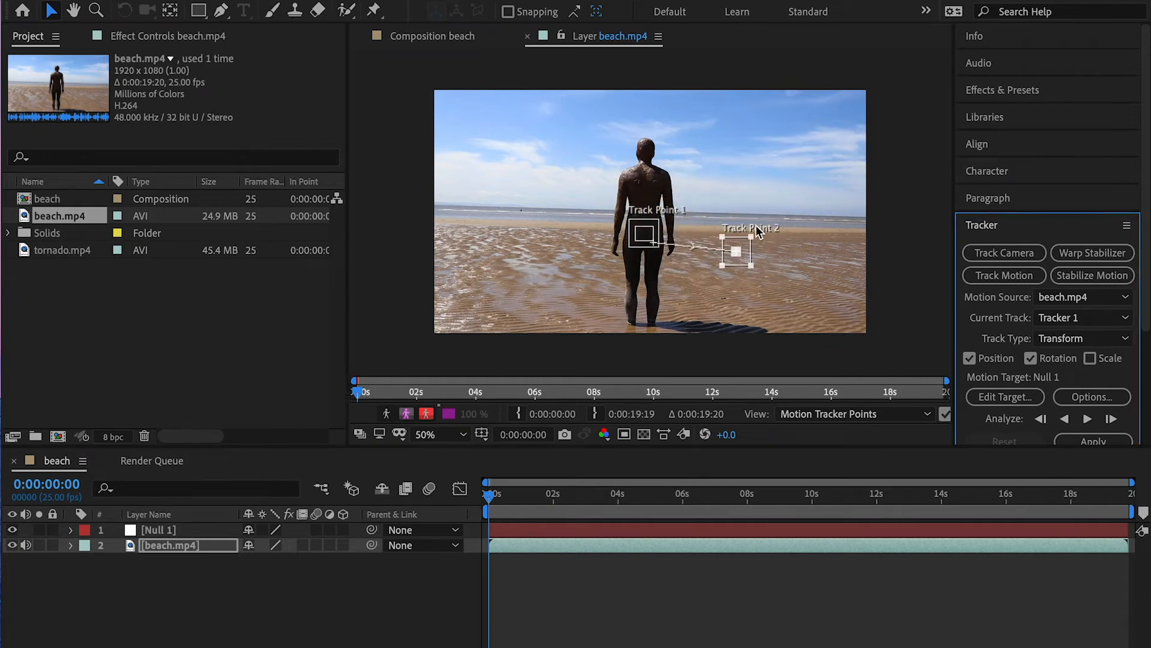
{"action": "left_click", "coordinate": [739, 249]}
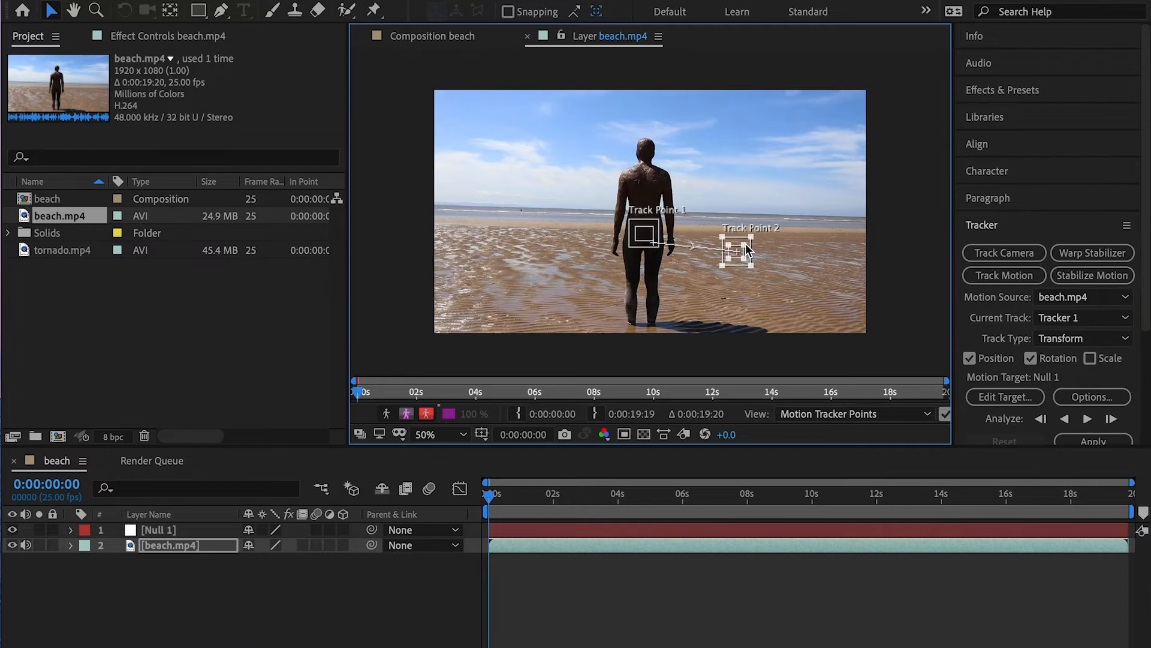
Step: Analyze the track forward, apply its X and Y motion to the Null 1 layer, and scrub the timeline to check it
{"action": "left_click", "coordinate": [1087, 418]}
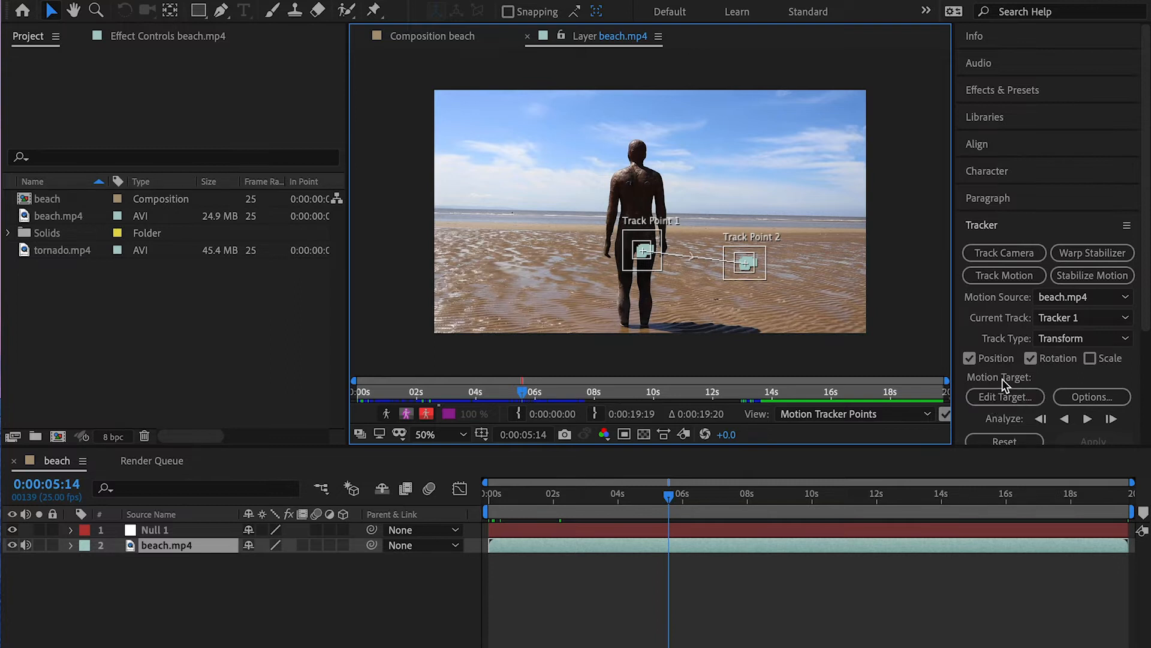
{"action": "scroll", "coordinate": [1002, 379], "scroll_direction": "down", "scroll_amount": 3}
{"action": "left_click", "coordinate": [1005, 314]}
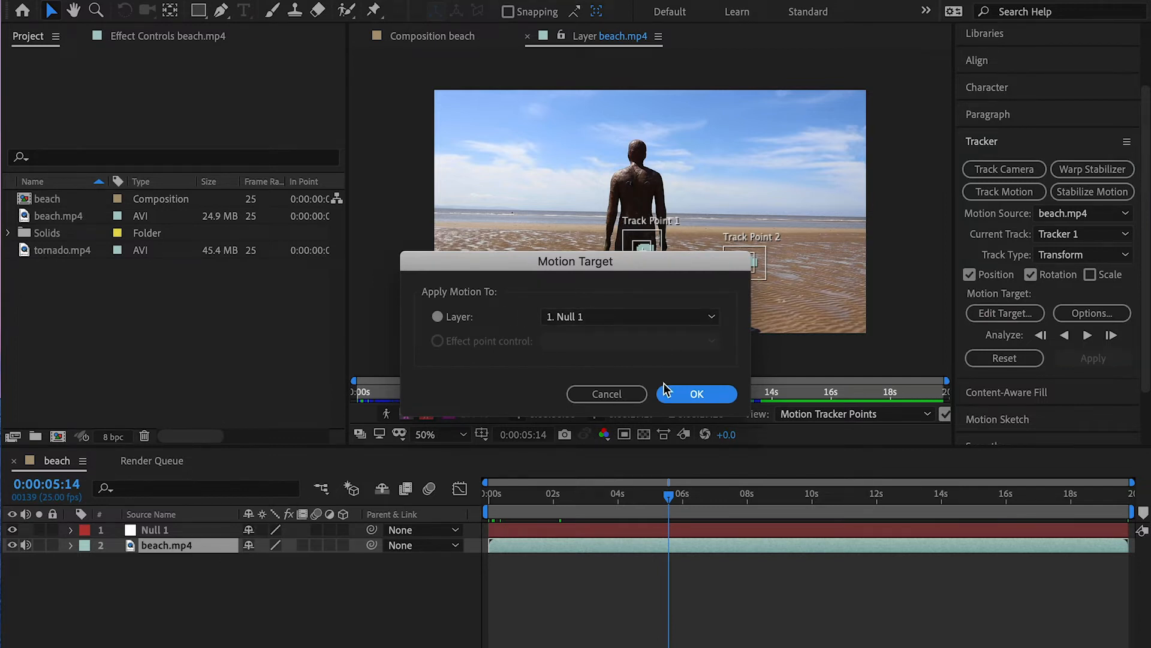
{"action": "left_click", "coordinate": [696, 394]}
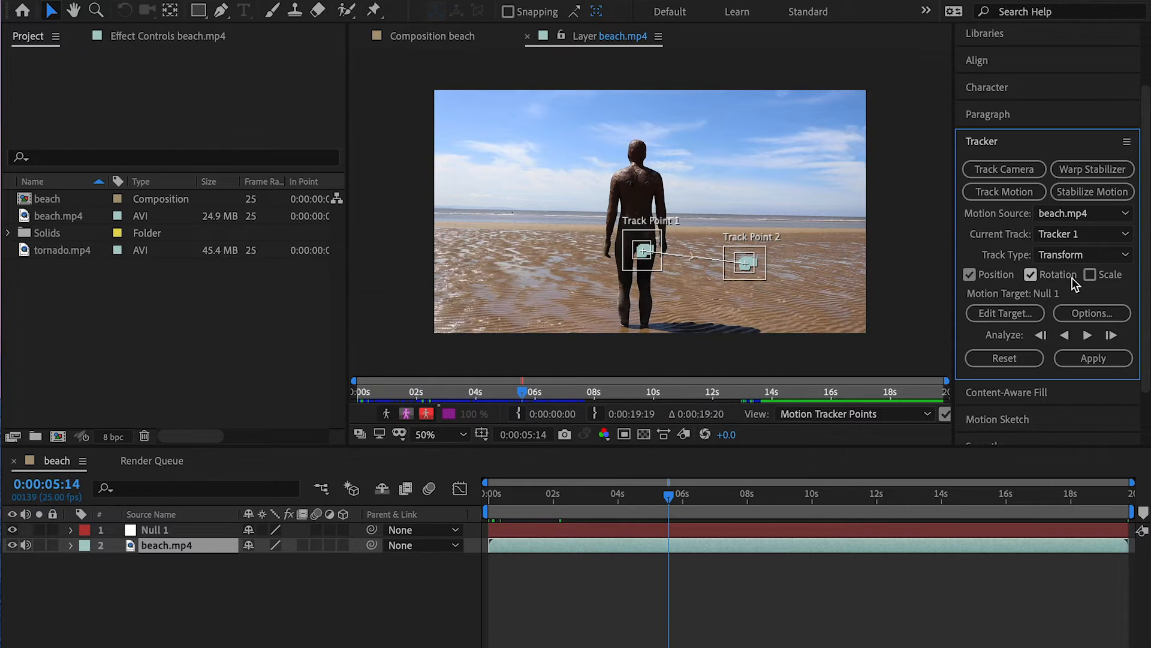
{"action": "left_click", "coordinate": [1096, 359]}
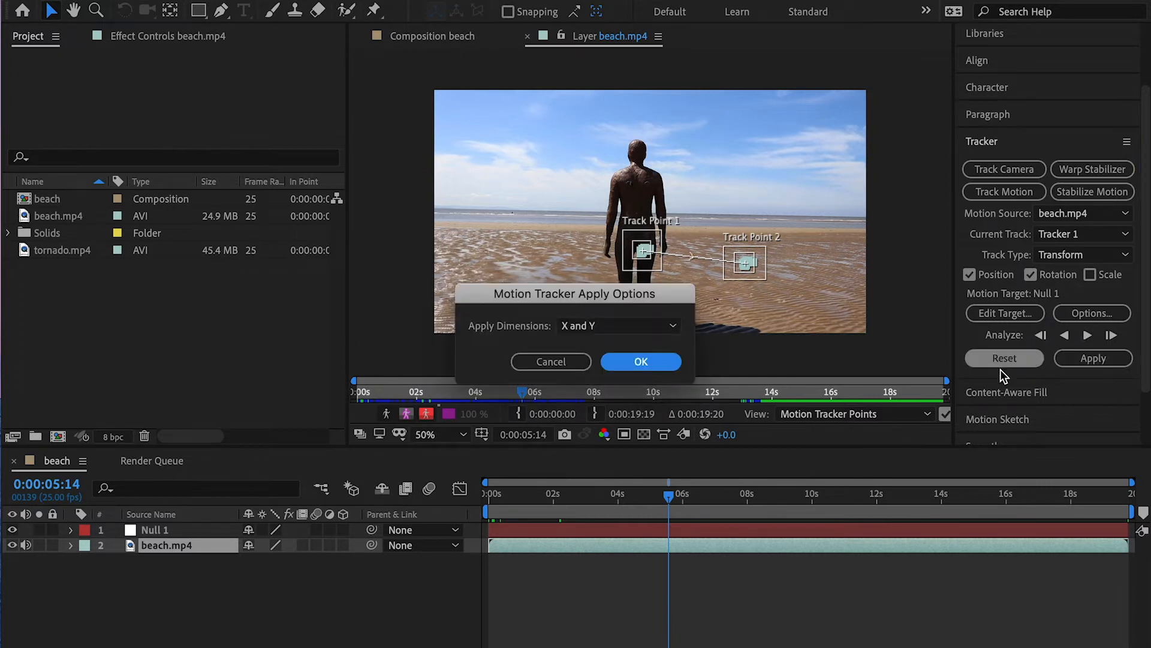
{"action": "left_click", "coordinate": [652, 360]}
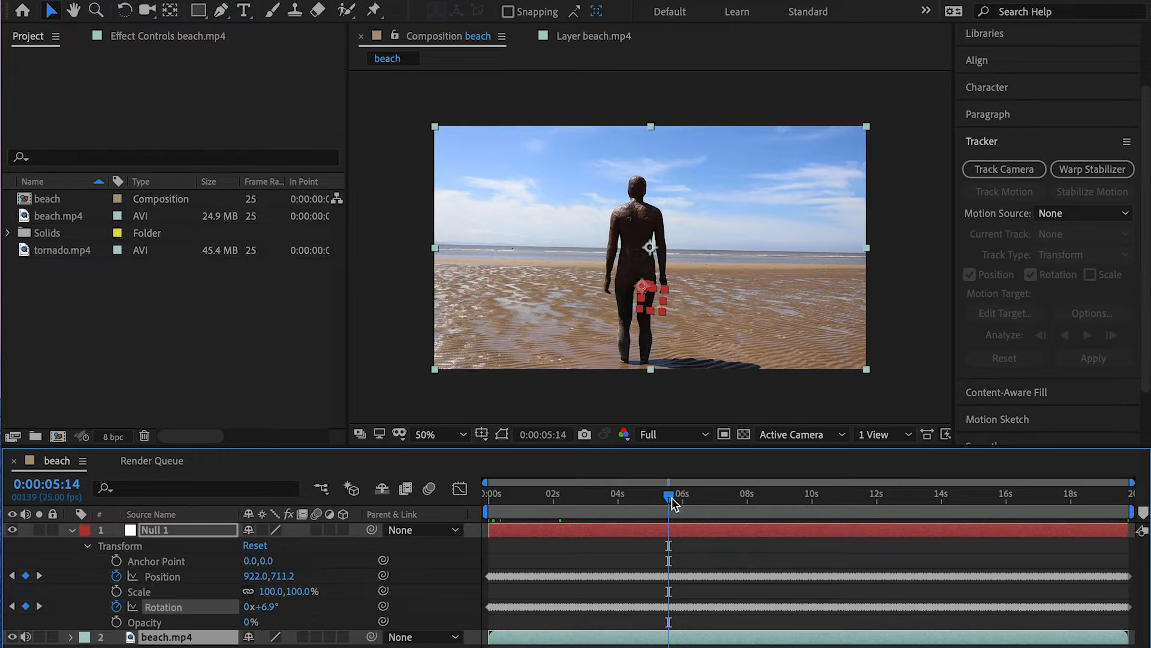
{"action": "left_click_drag", "start_coordinate": [658, 491], "coordinate": [786, 514]}
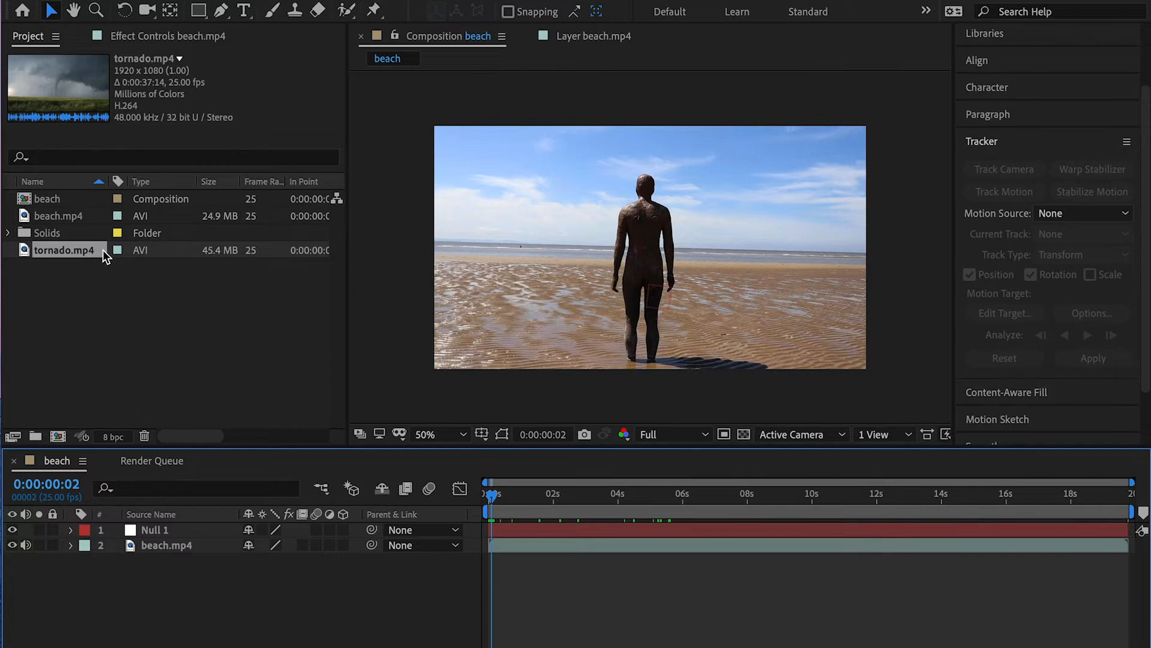
Step: Add tornado.mp4 as the lowest layer beneath beach.mp4 and set the beach.mp4 layer's opacity to 33%
{"action": "left_click_drag", "start_coordinate": [103, 250], "coordinate": [168, 561]}
{"action": "left_click", "coordinate": [166, 546]}
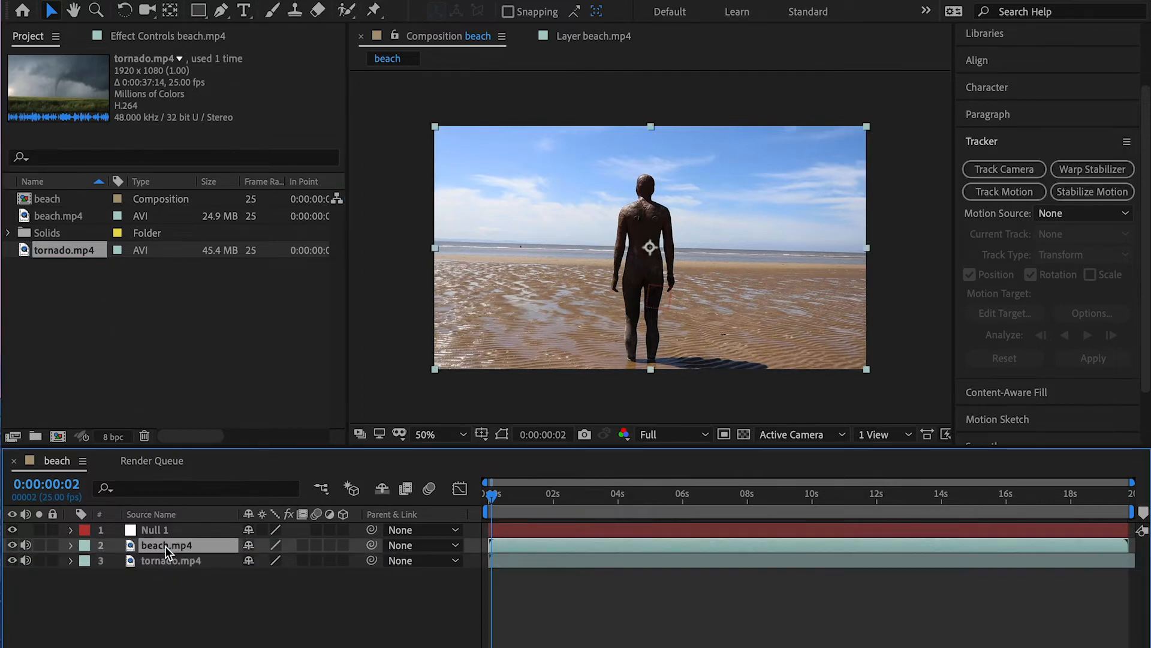
{"action": "left_click", "coordinate": [70, 546]}
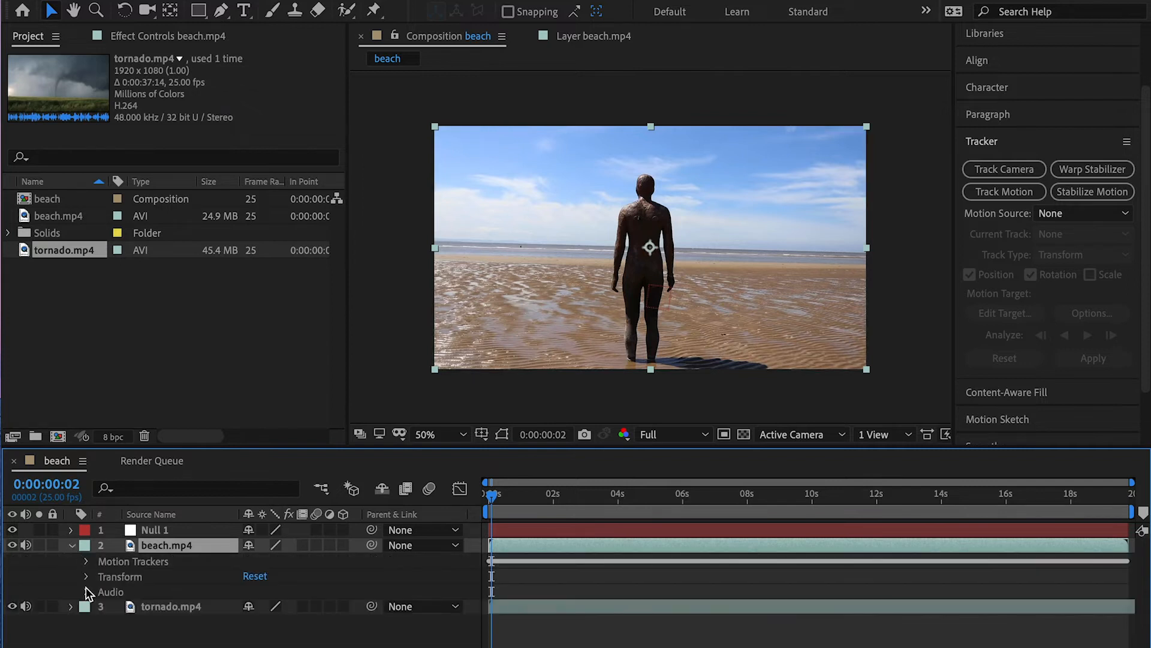
{"action": "left_click", "coordinate": [87, 577]}
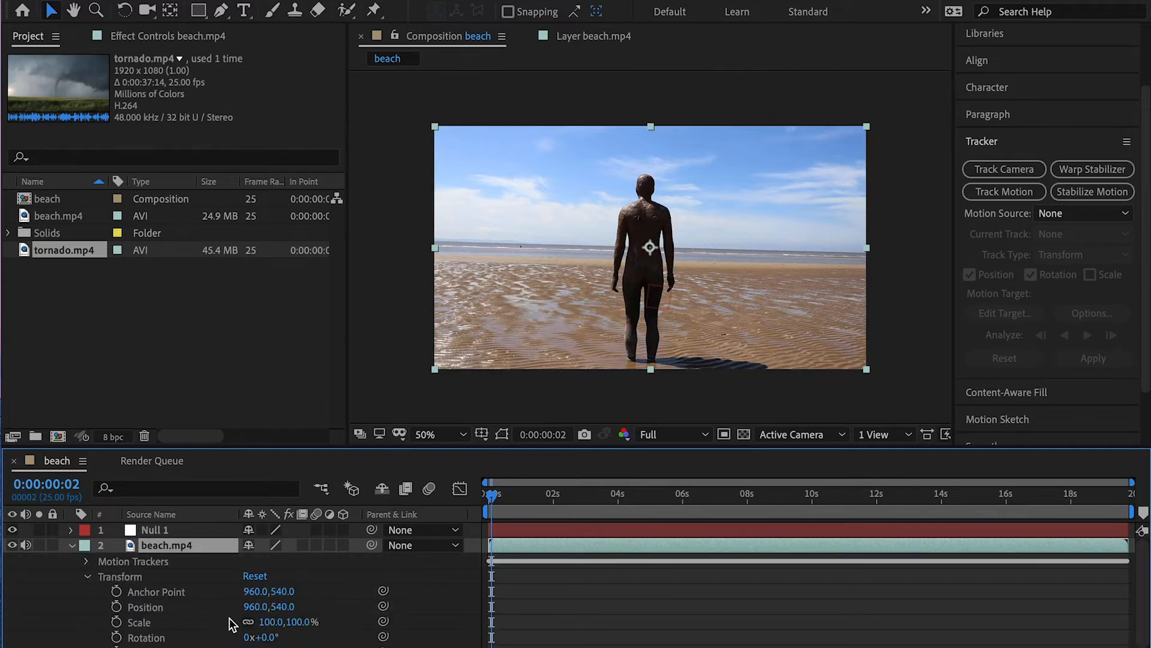
{"action": "scroll", "coordinate": [233, 623], "scroll_direction": "down", "scroll_amount": 1}
{"action": "left_click_drag", "start_coordinate": [237, 637], "coordinate": [190, 636]}
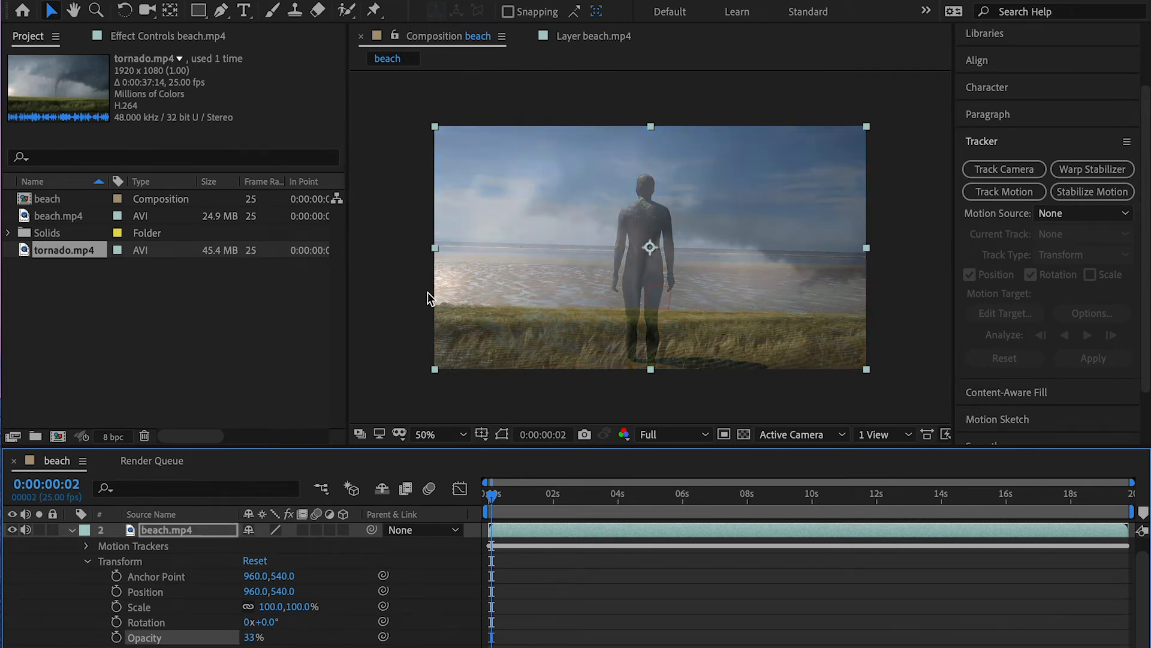
{"action": "left_click", "coordinate": [71, 533]}
Step: Scale up the tornado.mp4 layer slightly and move it up so its horizon lines up with the sea horizon
{"action": "left_click", "coordinate": [215, 562]}
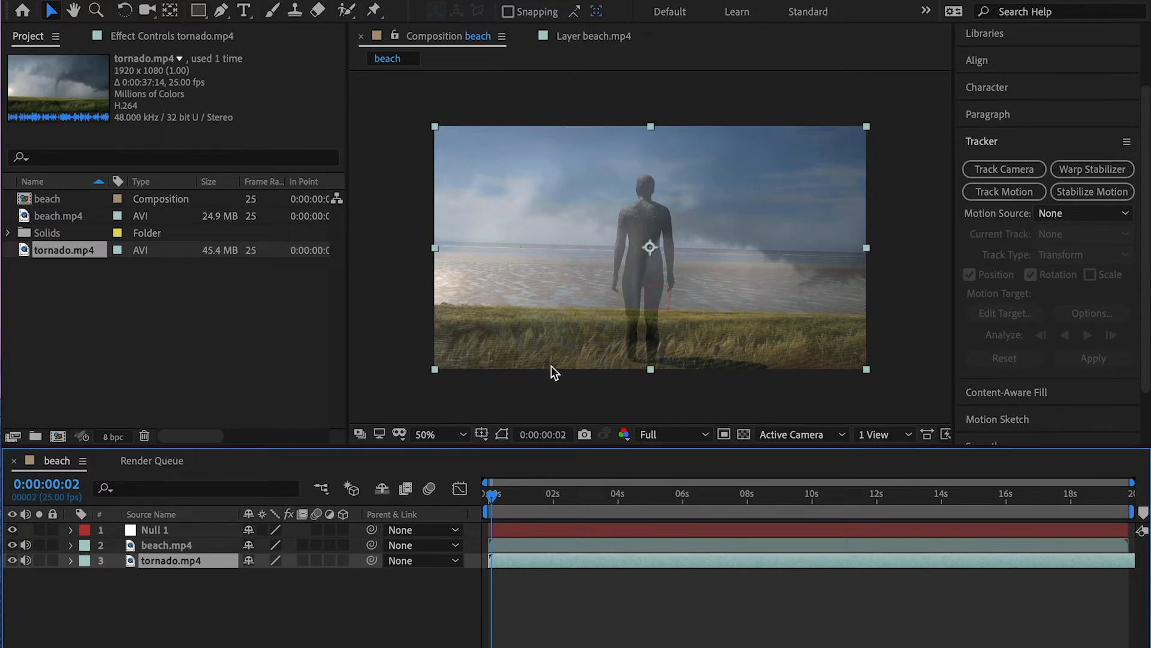
{"action": "left_click_drag", "start_coordinate": [437, 370], "coordinate": [412, 376]}
{"action": "left_click_drag", "start_coordinate": [794, 345], "coordinate": [803, 292]}
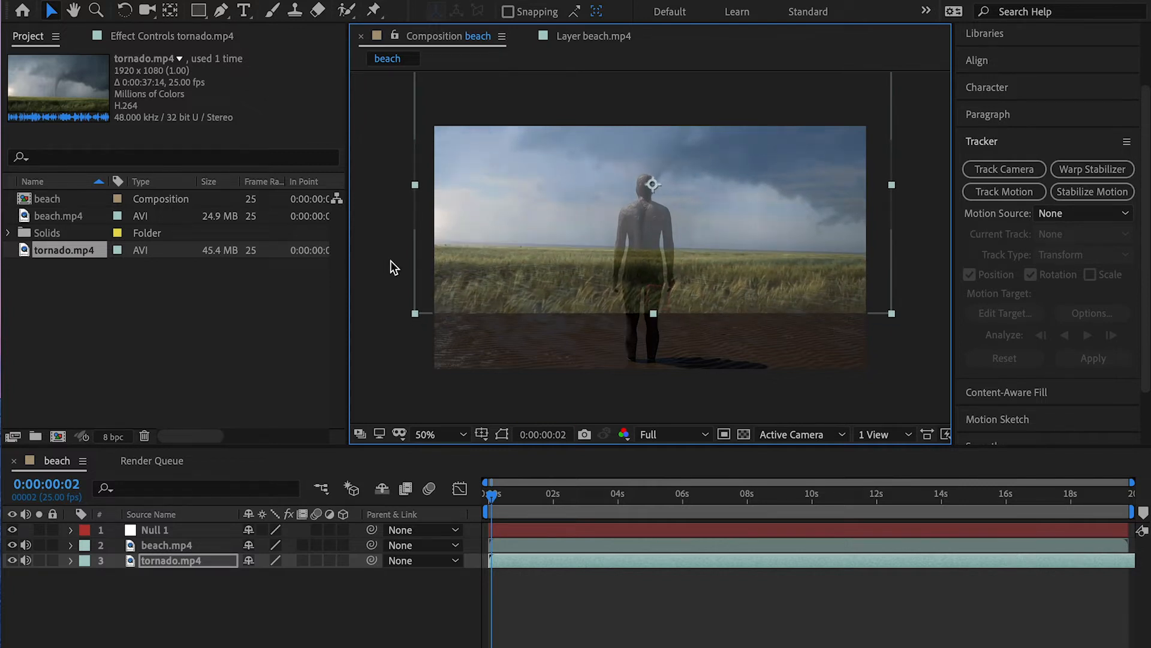
{"action": "left_click_drag", "start_coordinate": [892, 313], "coordinate": [899, 314]}
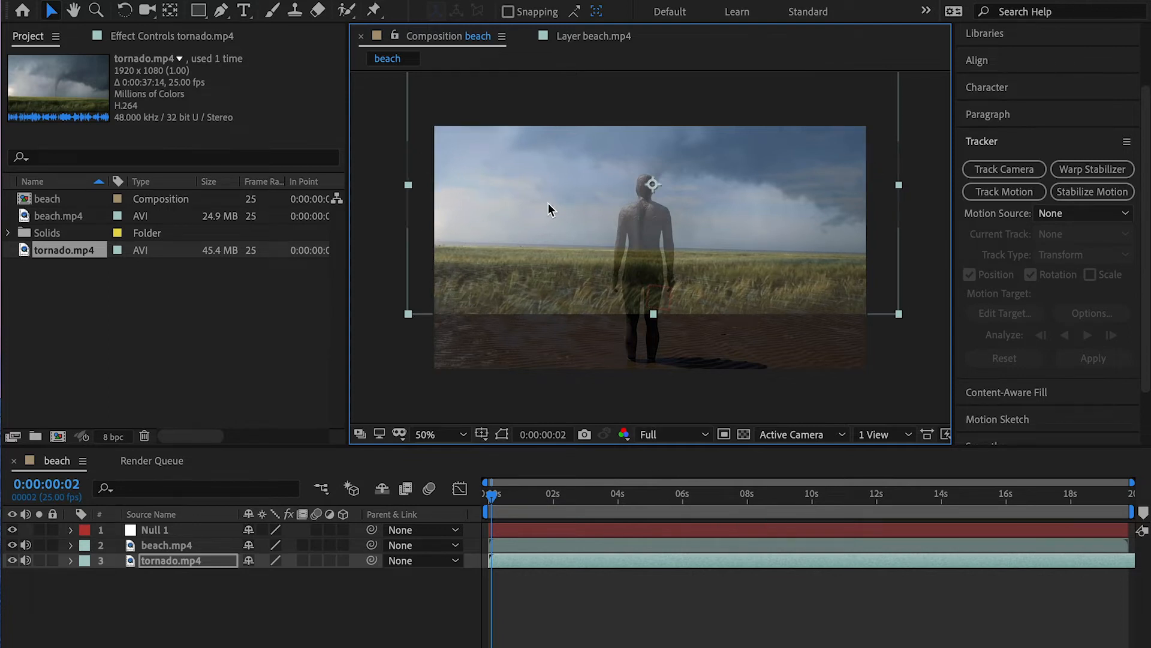
Step: Parent the tornado.mp4 layer to Null 1 at the first frame
{"action": "left_click_drag", "start_coordinate": [492, 501], "coordinate": [487, 501]}
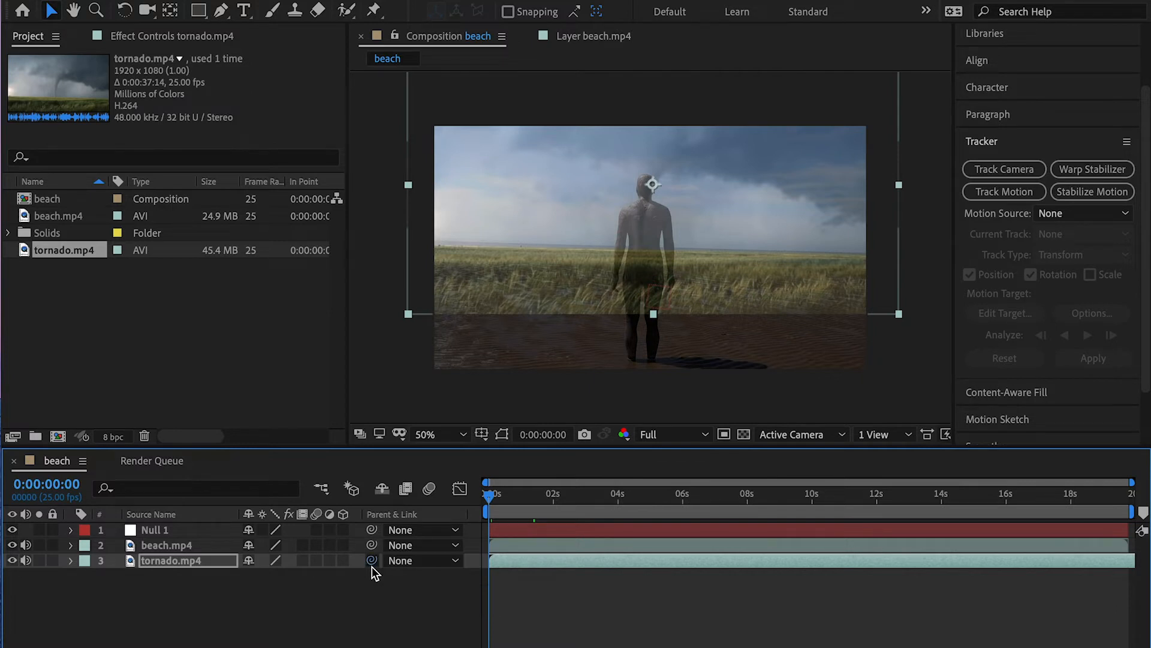
{"action": "left_click_drag", "start_coordinate": [371, 562], "coordinate": [229, 533]}
{"action": "mouse_move", "coordinate": [490, 494]}
{"action": "left_mouse_down"}
{"action": "mouse_move", "coordinate": [606, 495]}
{"action": "mouse_move", "coordinate": [664, 513]}
{"action": "mouse_move", "coordinate": [473, 505]}
{"action": "left_mouse_up"}
Step: Set the beach.mp4 layer's opacity to 100%
{"action": "left_click", "coordinate": [70, 545]}
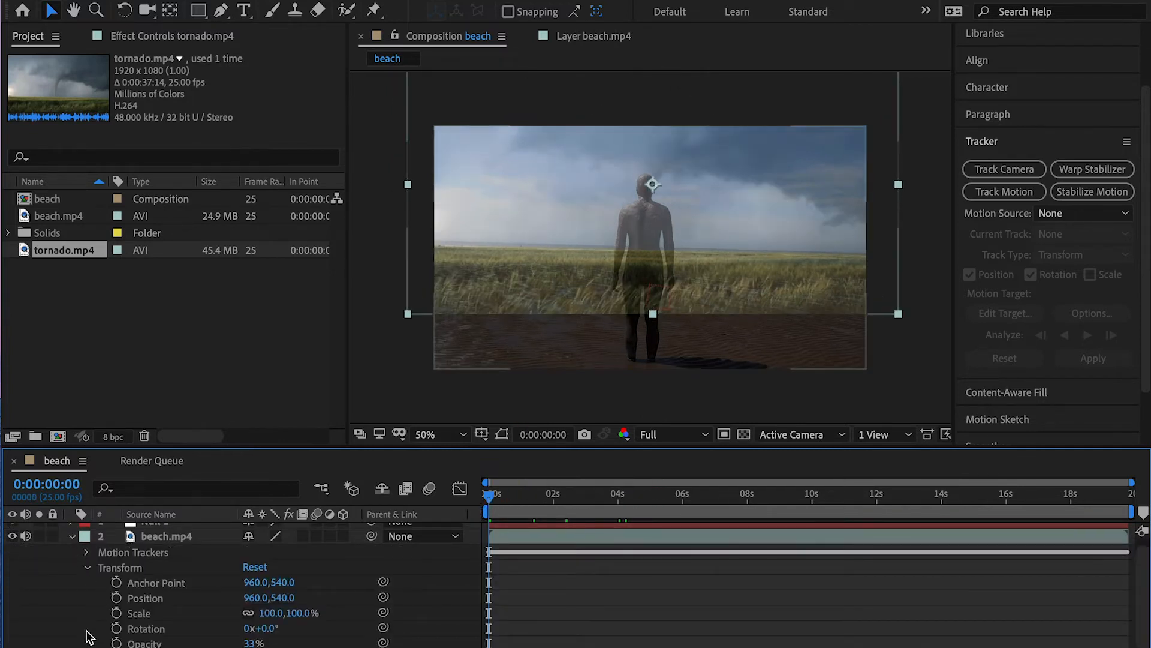
{"action": "left_click_drag", "start_coordinate": [249, 643], "coordinate": [357, 644]}
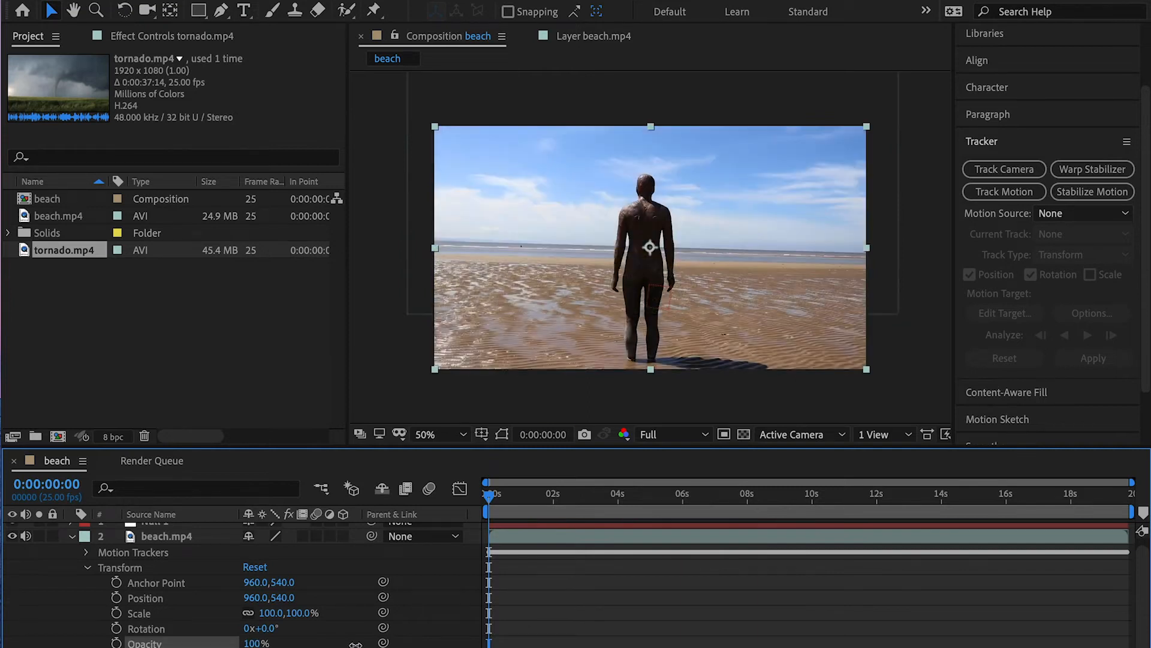
{"action": "left_click", "coordinate": [71, 538]}
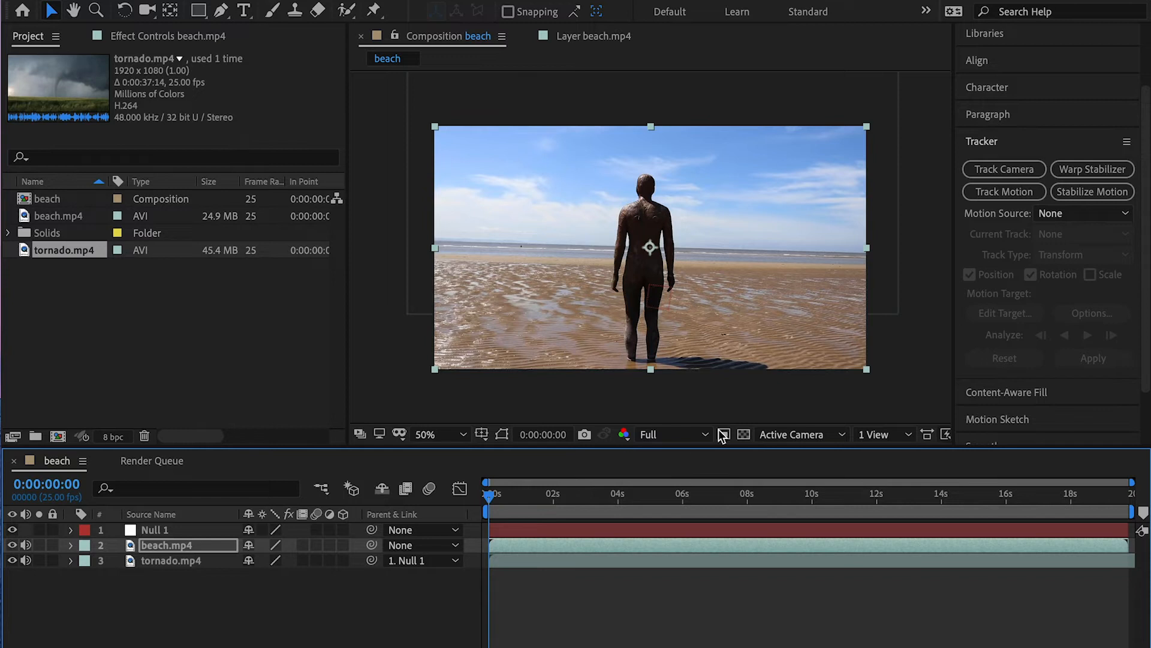
Step: Search the effects library for "key" to look through the keying effects, and clear the search
{"action": "key", "text": "ctrl+5"}
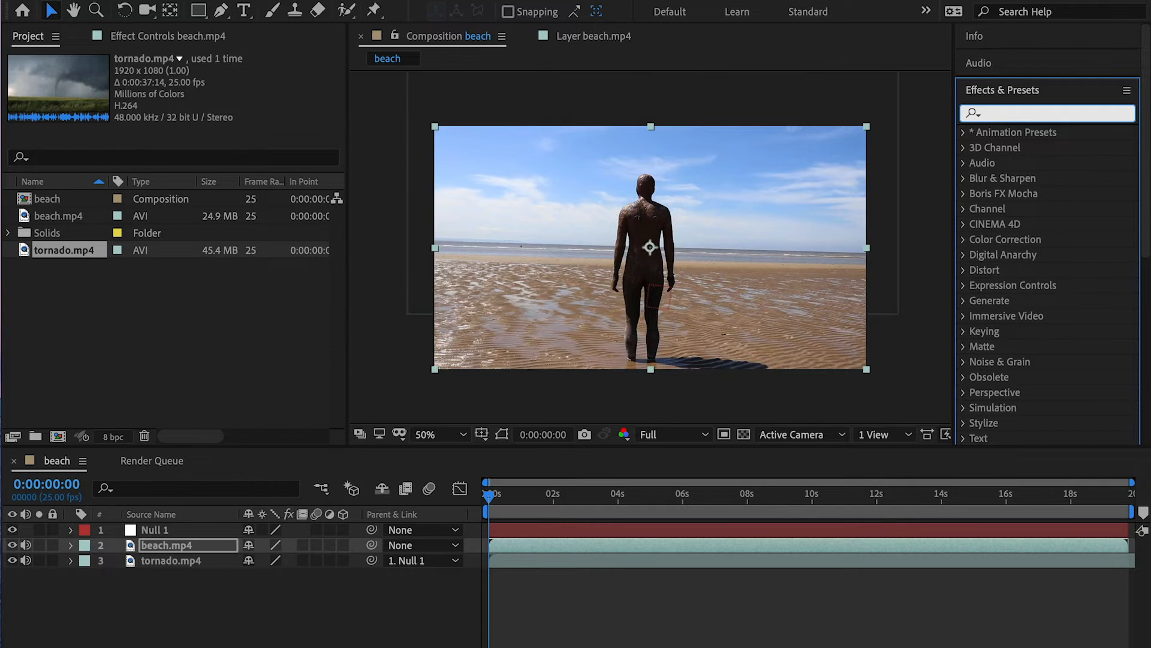
{"action": "type", "text": "key"}
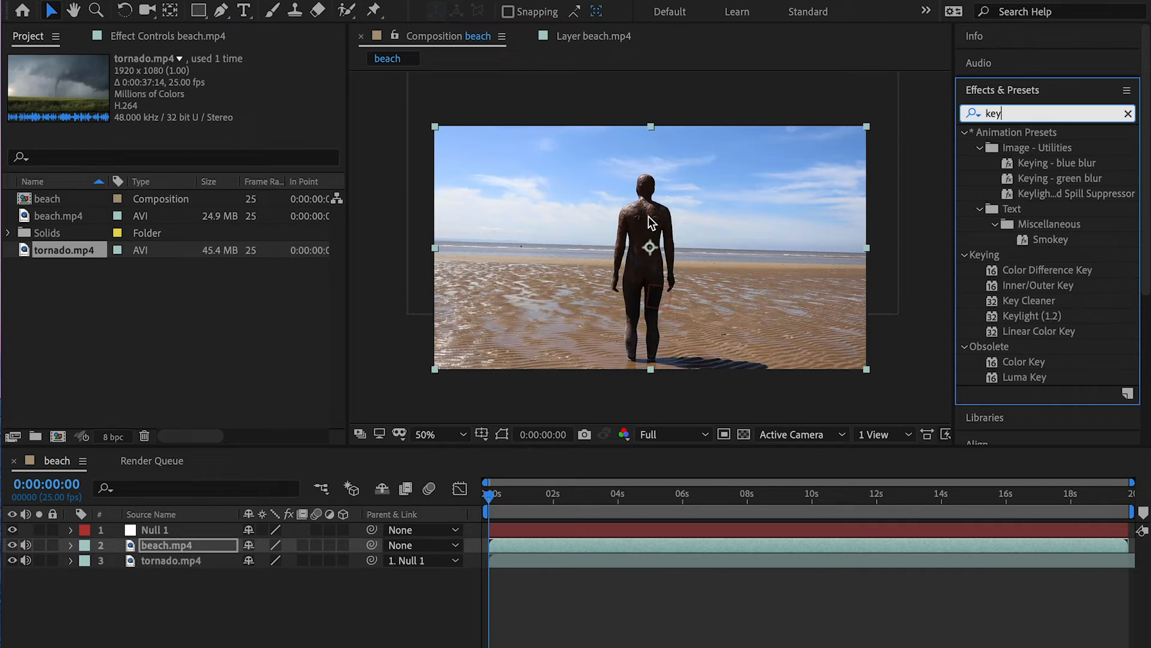
{"action": "left_click", "coordinate": [970, 113]}
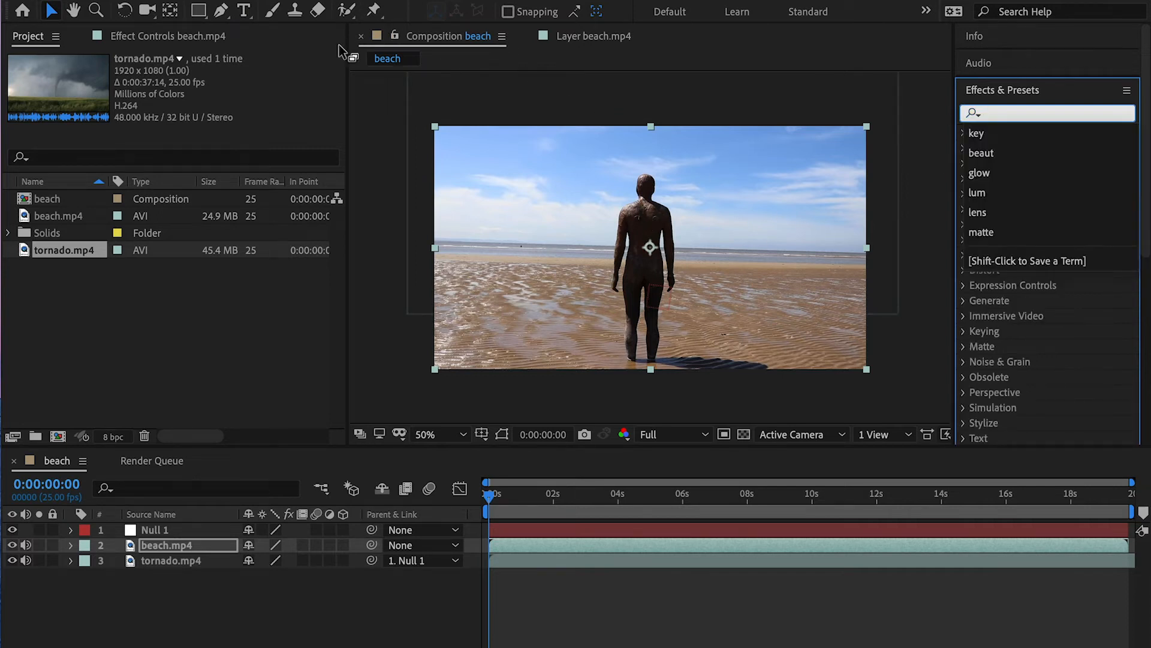
{"action": "left_click", "coordinate": [230, 19]}
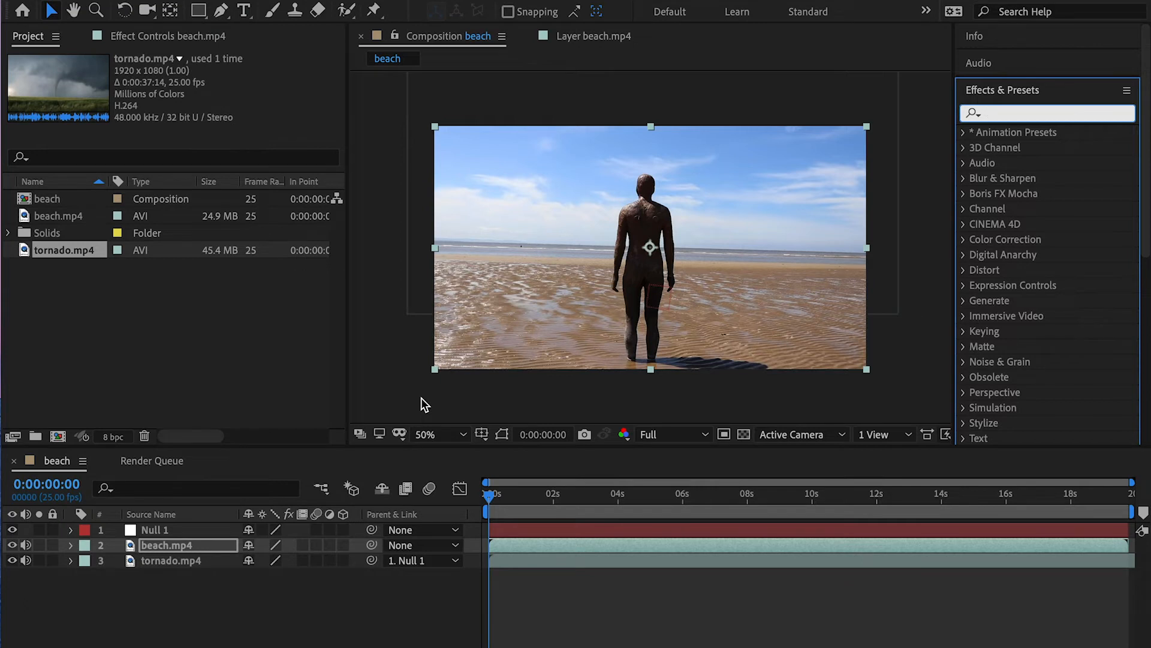
{"action": "key", "text": "Escape"}
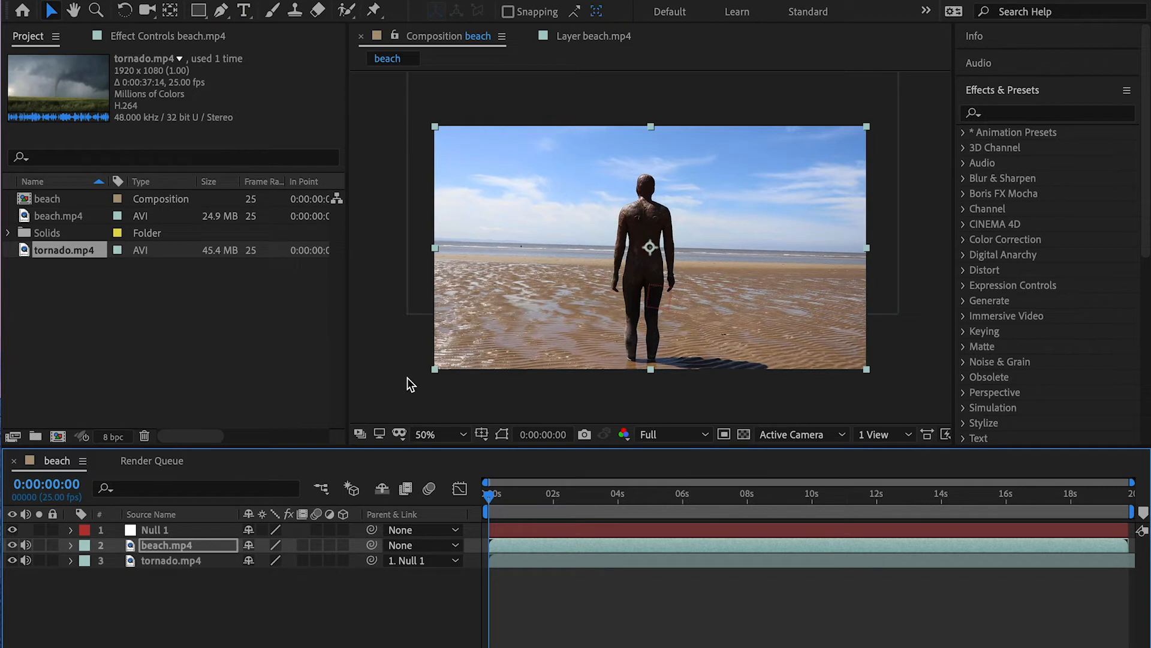
Step: Select the statue and the beach below the horizon as foreground on the beach.mp4 layer with the Roto Brush
{"action": "left_click", "coordinate": [348, 11]}
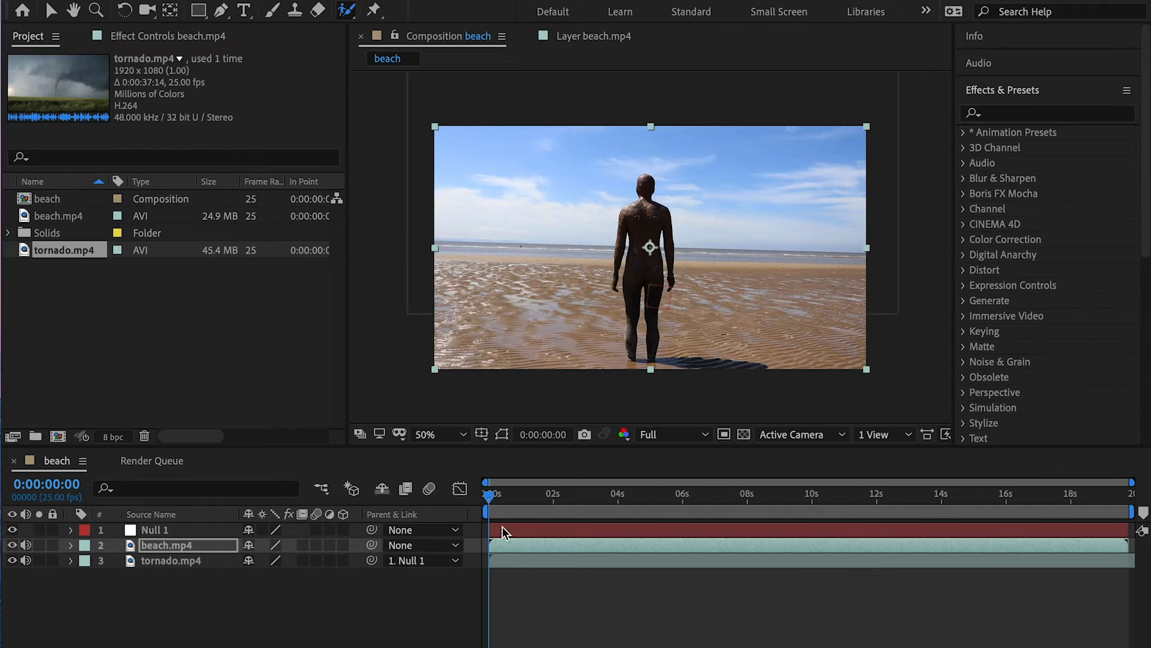
{"action": "double_click", "coordinate": [516, 543]}
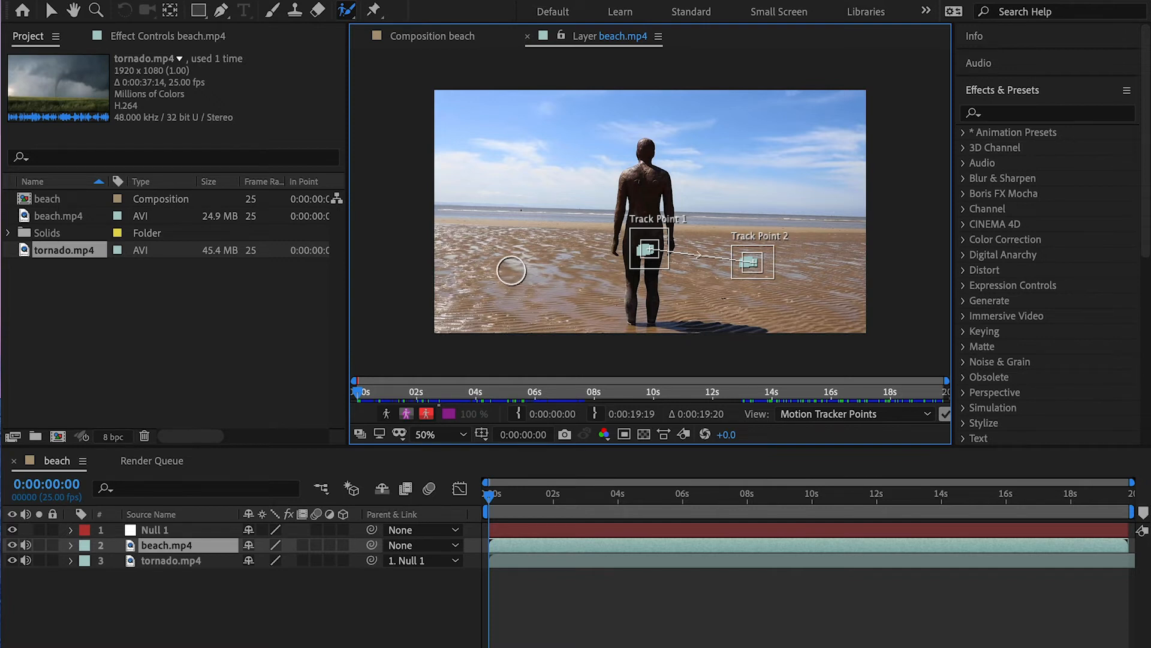
{"action": "mouse_move", "coordinate": [474, 225]}
{"action": "left_mouse_down"}
{"action": "mouse_move", "coordinate": [624, 227]}
{"action": "mouse_move", "coordinate": [647, 146]}
{"action": "mouse_move", "coordinate": [653, 240]}
{"action": "mouse_move", "coordinate": [687, 227]}
{"action": "mouse_move", "coordinate": [861, 229]}
{"action": "mouse_move", "coordinate": [840, 300]}
{"action": "mouse_move", "coordinate": [776, 327]}
{"action": "mouse_move", "coordinate": [686, 265]}
{"action": "mouse_move", "coordinate": [739, 294]}
{"action": "mouse_move", "coordinate": [712, 289]}
{"action": "mouse_move", "coordinate": [780, 266]}
{"action": "mouse_move", "coordinate": [561, 236]}
{"action": "mouse_move", "coordinate": [596, 250]}
{"action": "mouse_move", "coordinate": [532, 276]}
{"action": "mouse_move", "coordinate": [509, 270]}
{"action": "mouse_move", "coordinate": [545, 284]}
{"action": "mouse_move", "coordinate": [675, 257]}
{"action": "mouse_move", "coordinate": [557, 297]}
{"action": "mouse_move", "coordinate": [712, 310]}
{"action": "mouse_move", "coordinate": [439, 308]}
{"action": "mouse_move", "coordinate": [441, 243]}
{"action": "mouse_move", "coordinate": [509, 241]}
{"action": "mouse_move", "coordinate": [551, 265]}
{"action": "left_mouse_up"}
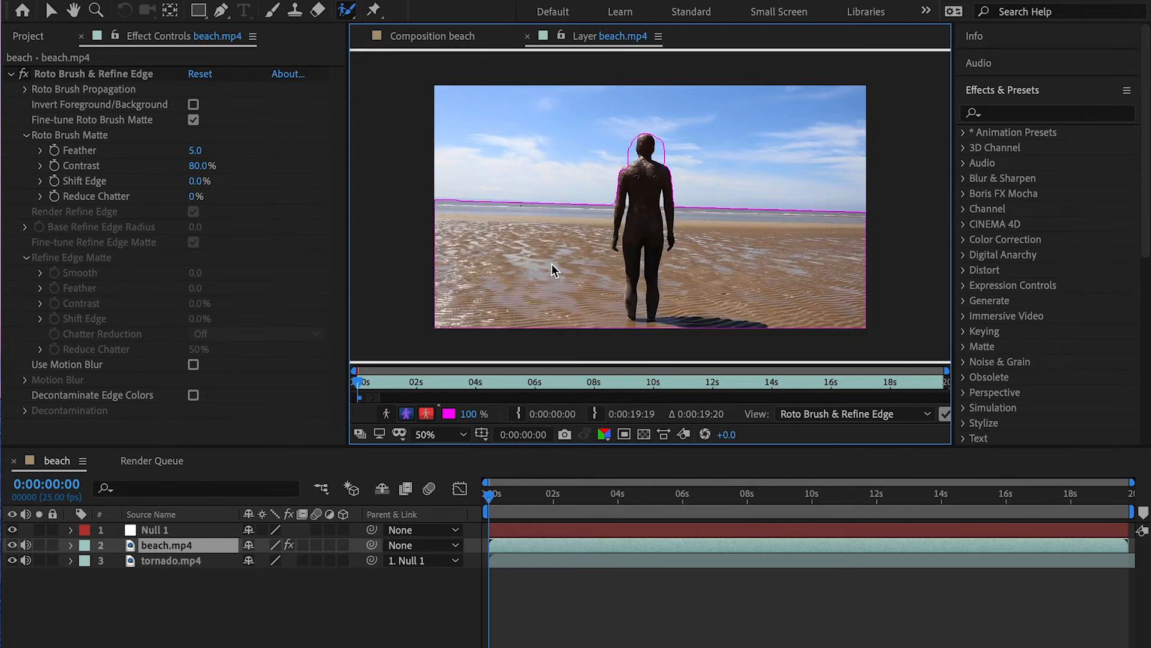
Step: Subtract the sky on both sides of the statue's head and neck from the Roto Brush selection
{"action": "scroll", "coordinate": [645, 180], "scroll_direction": "up", "scroll_amount": 2}
{"action": "left_click_drag", "start_coordinate": [637, 231], "coordinate": [599, 231]}
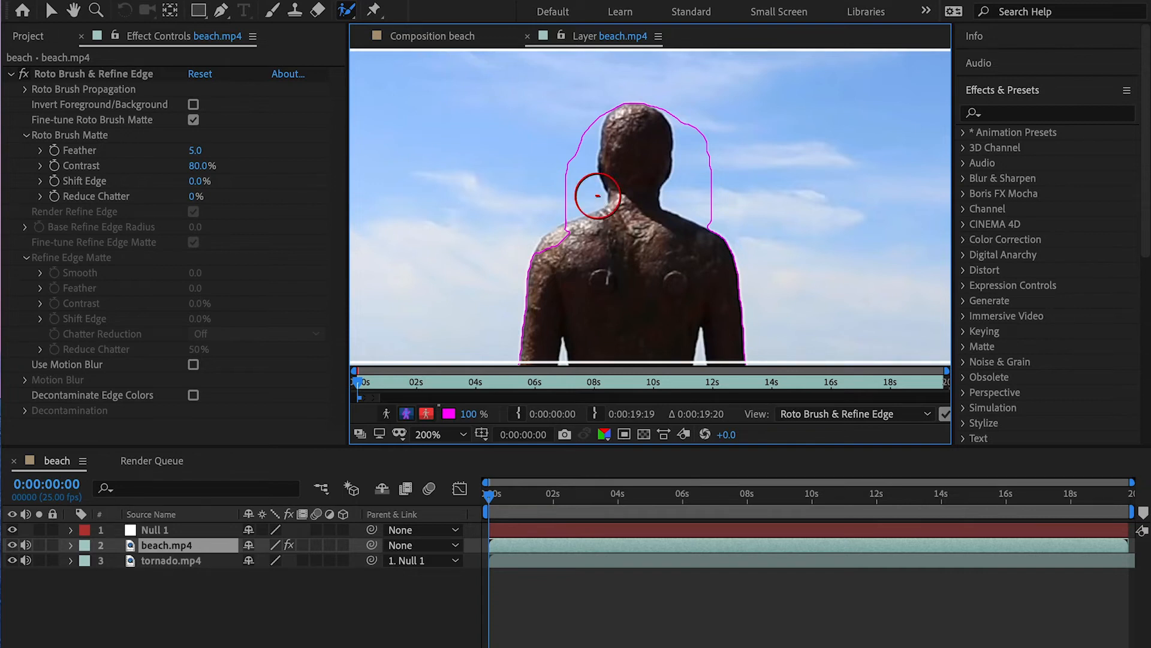
{"action": "mouse_move", "coordinate": [575, 163]}
{"action": "left_mouse_down"}
{"action": "mouse_move", "coordinate": [570, 198]}
{"action": "mouse_move", "coordinate": [584, 122]}
{"action": "left_mouse_up"}
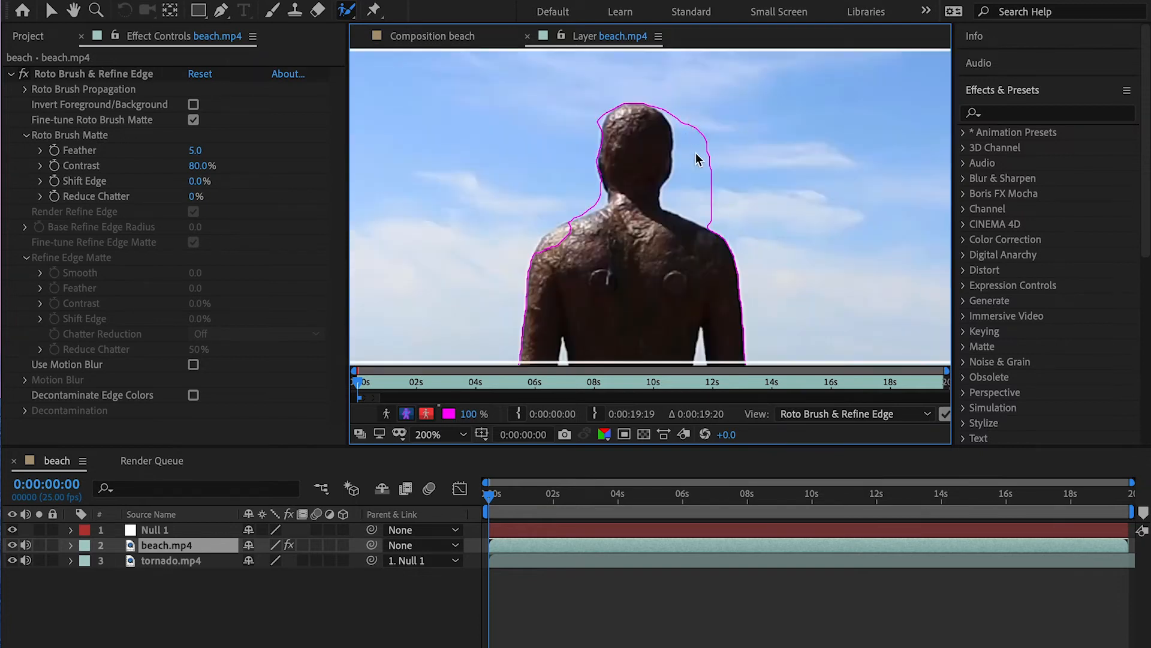
{"action": "mouse_move", "coordinate": [690, 136]}
{"action": "left_mouse_down"}
{"action": "mouse_move", "coordinate": [693, 201]}
{"action": "mouse_move", "coordinate": [718, 211]}
{"action": "left_mouse_up"}
Step: Subtract the two sky gaps between the statue's arms and torso from the Roto Brush selection
{"action": "key", "text": "space"}
{"action": "left_click_drag", "start_coordinate": [637, 278], "coordinate": [623, 132]}
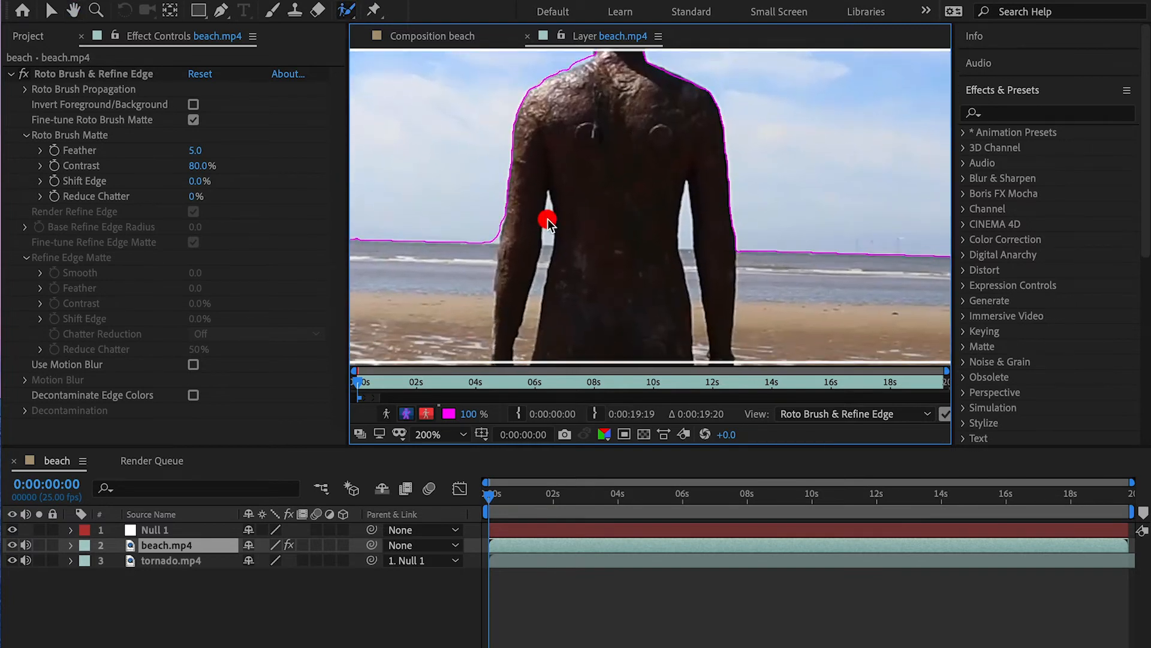
{"action": "left_click_drag", "start_coordinate": [549, 206], "coordinate": [550, 195]}
{"action": "left_click_drag", "start_coordinate": [684, 242], "coordinate": [687, 190]}
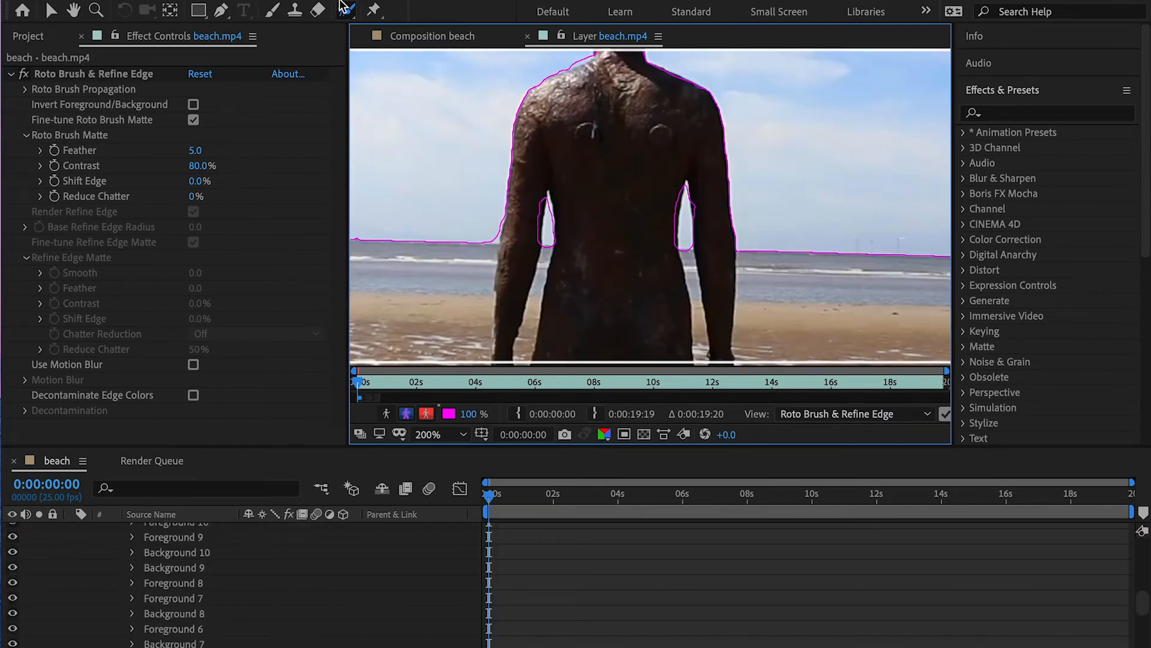
Step: Refine the matte along the statue's outline and the gaps beside its arms with the Refine Edge tool
{"action": "left_click_drag", "start_coordinate": [347, 10], "coordinate": [387, 33]}
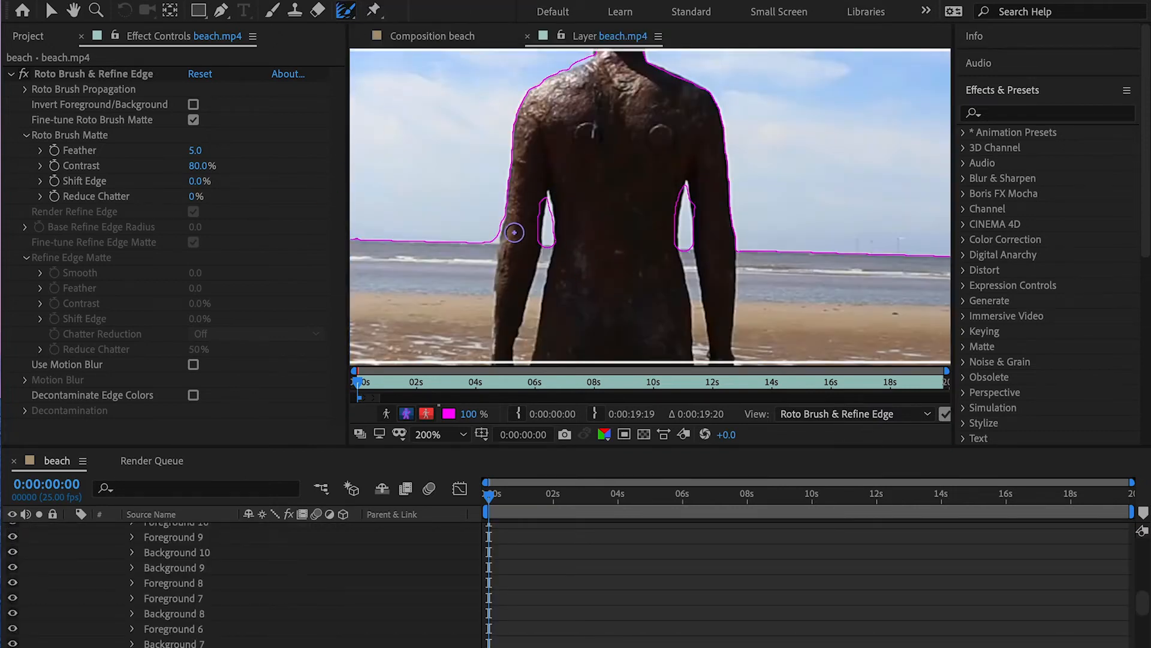
{"action": "mouse_move", "coordinate": [504, 221]}
{"action": "left_mouse_down"}
{"action": "mouse_move", "coordinate": [507, 243]}
{"action": "mouse_move", "coordinate": [511, 198]}
{"action": "left_mouse_up"}
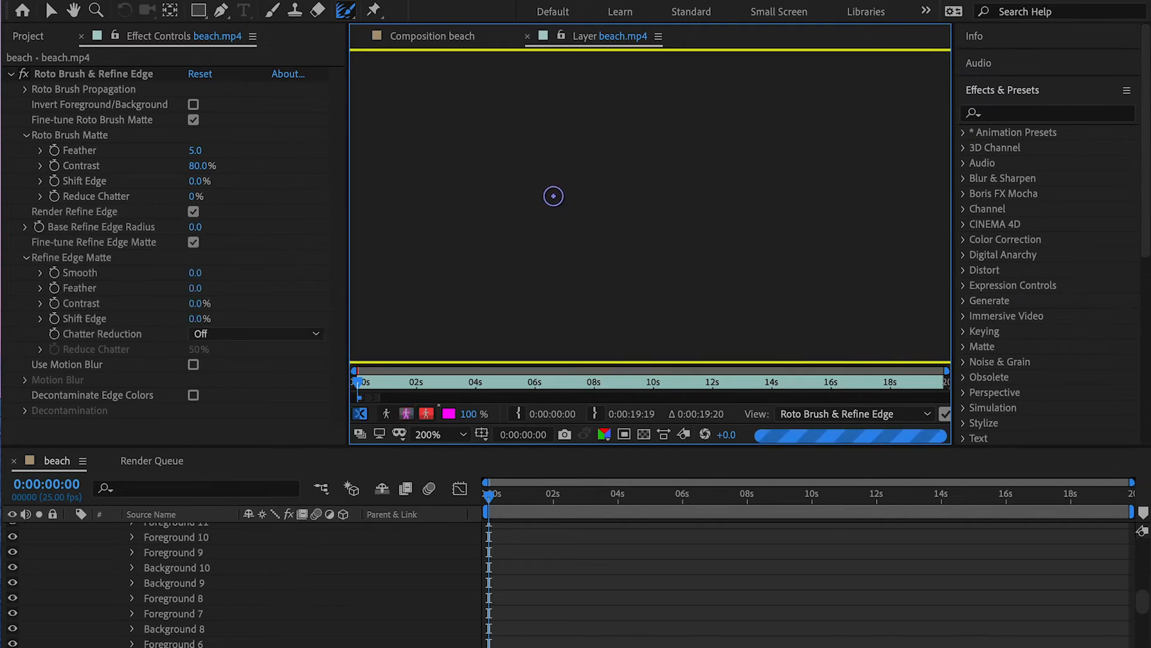
{"action": "left_click_drag", "start_coordinate": [548, 194], "coordinate": [549, 243]}
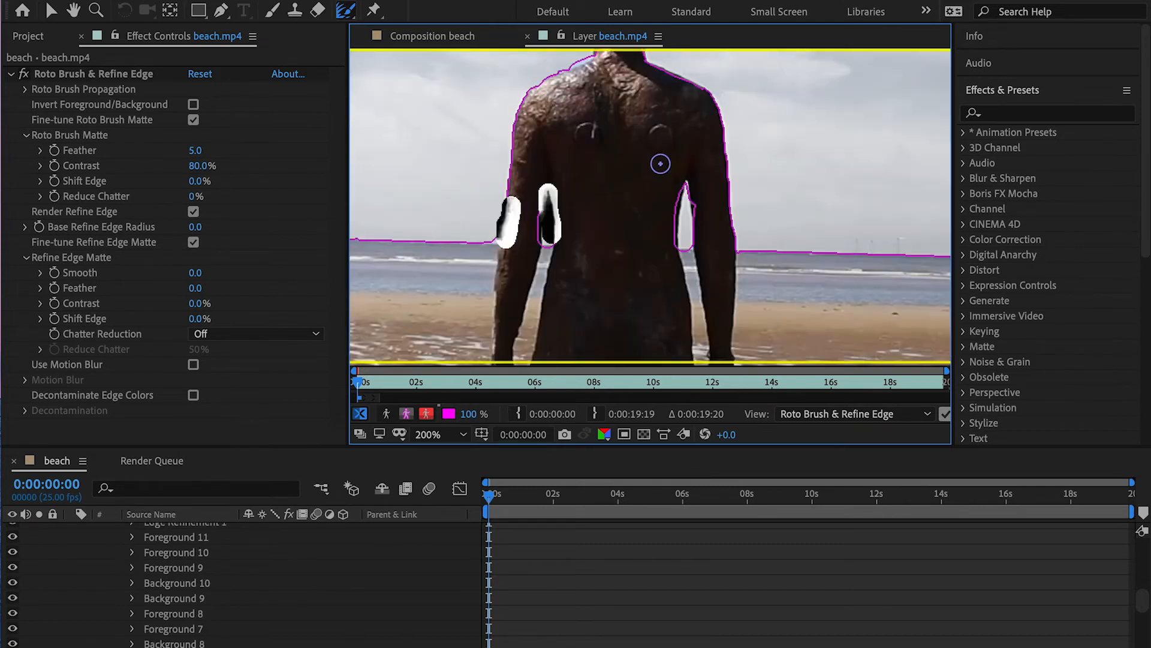
{"action": "left_click_drag", "start_coordinate": [706, 217], "coordinate": [690, 181]}
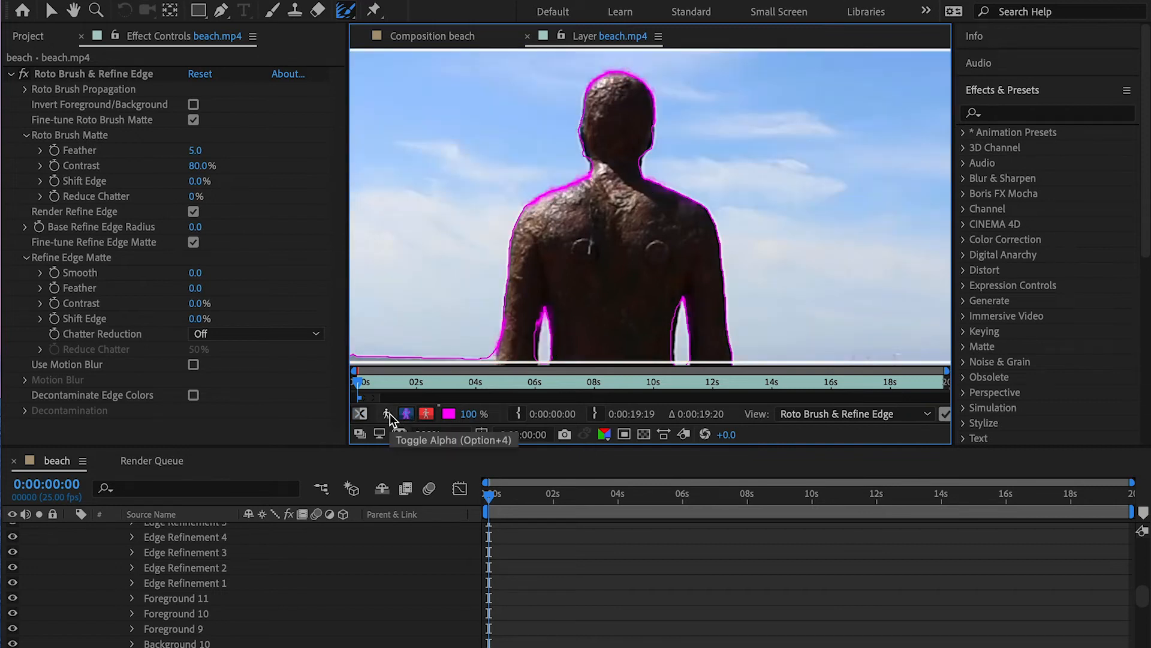
Step: Check the statue's matte in the alpha and alpha overlay views, and return to the alpha boundary view
{"action": "left_click", "coordinate": [387, 413]}
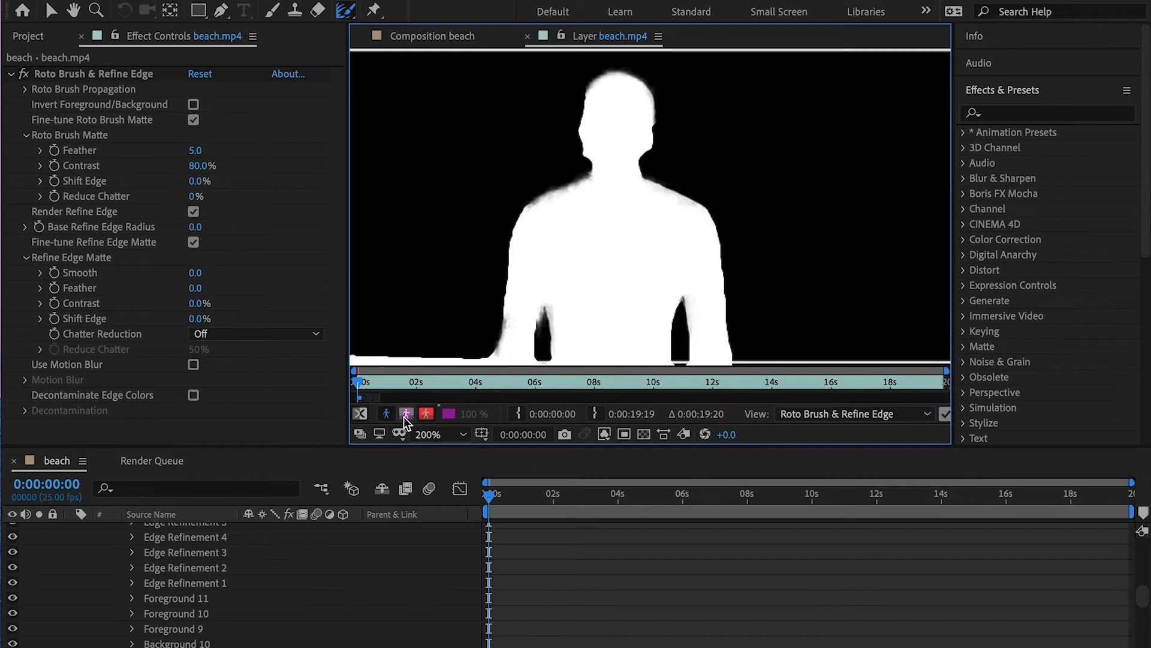
{"action": "left_click", "coordinate": [406, 414]}
{"action": "left_click", "coordinate": [428, 415]}
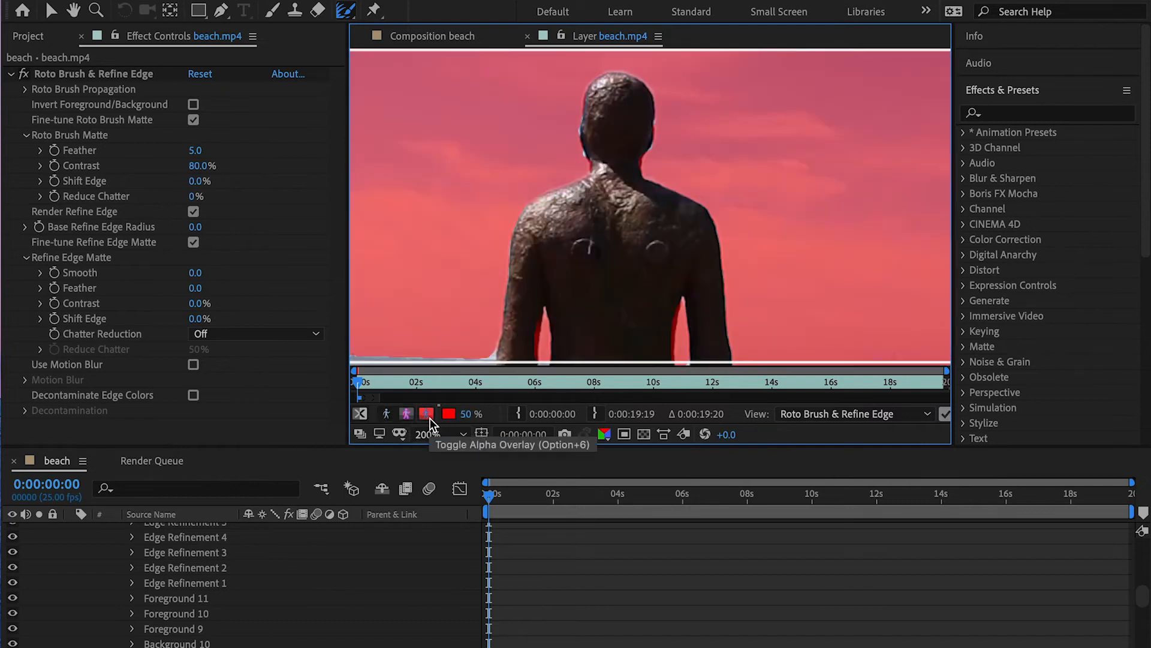
{"action": "left_click", "coordinate": [406, 417]}
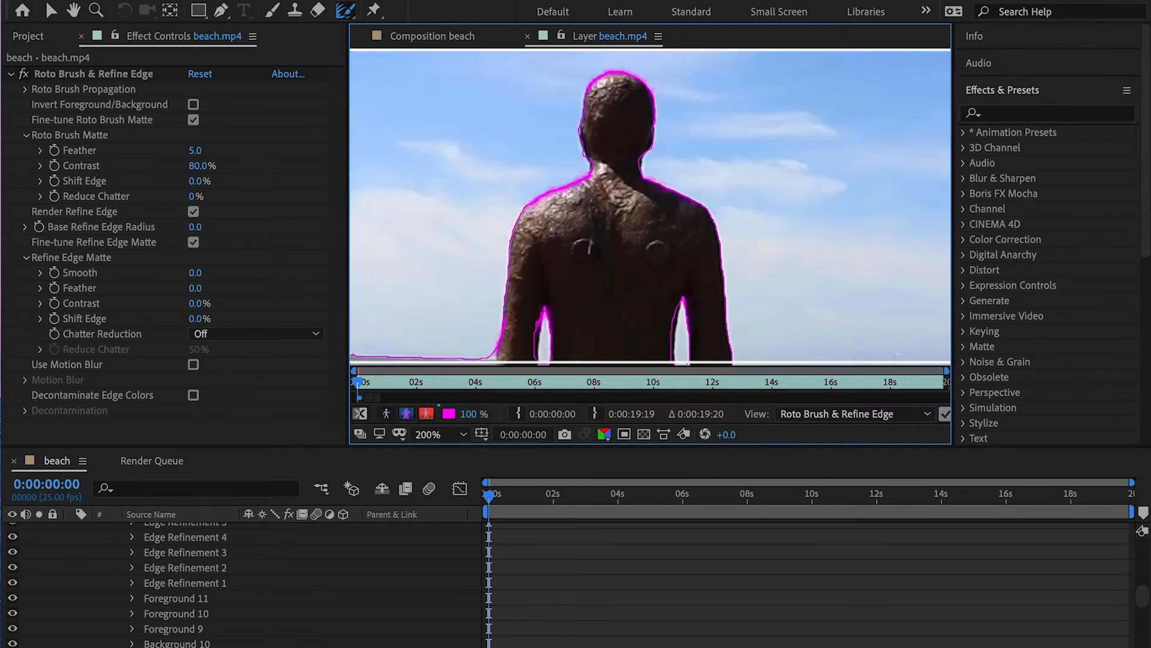
Step: Propagate the Roto Brush selection through the opening frames to frame 17, and extend its span toward the clip's end
{"action": "key", "text": "comma"}
{"action": "key", "text": "comma"}
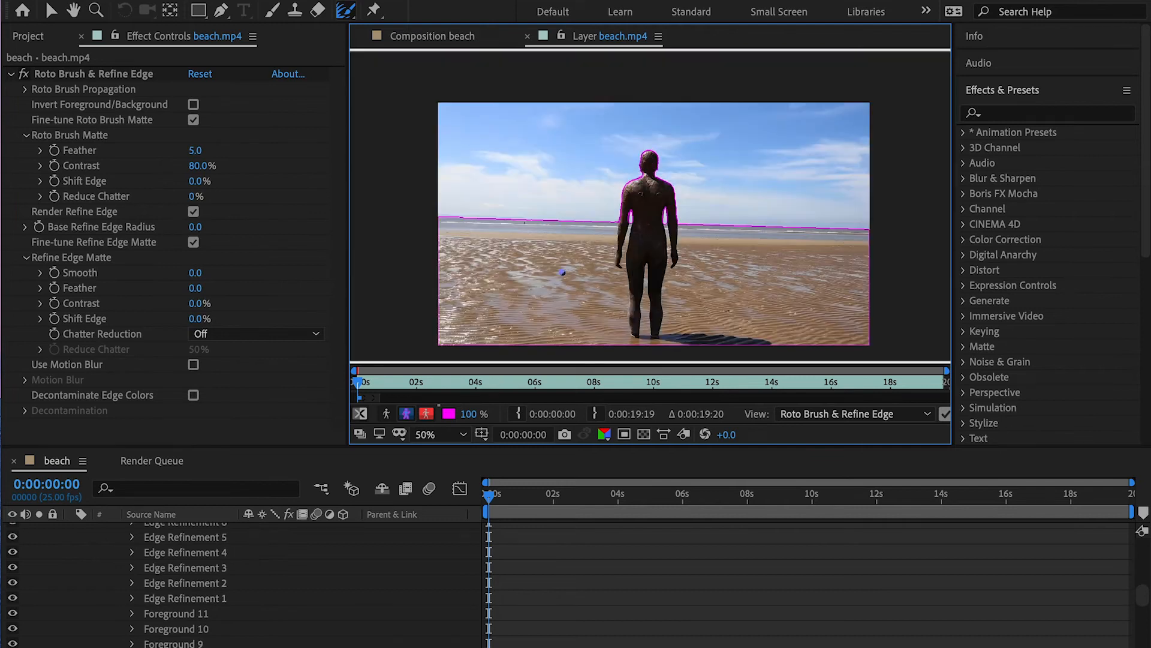
{"action": "key", "text": "period"}
{"action": "left_click", "coordinate": [511, 493]}
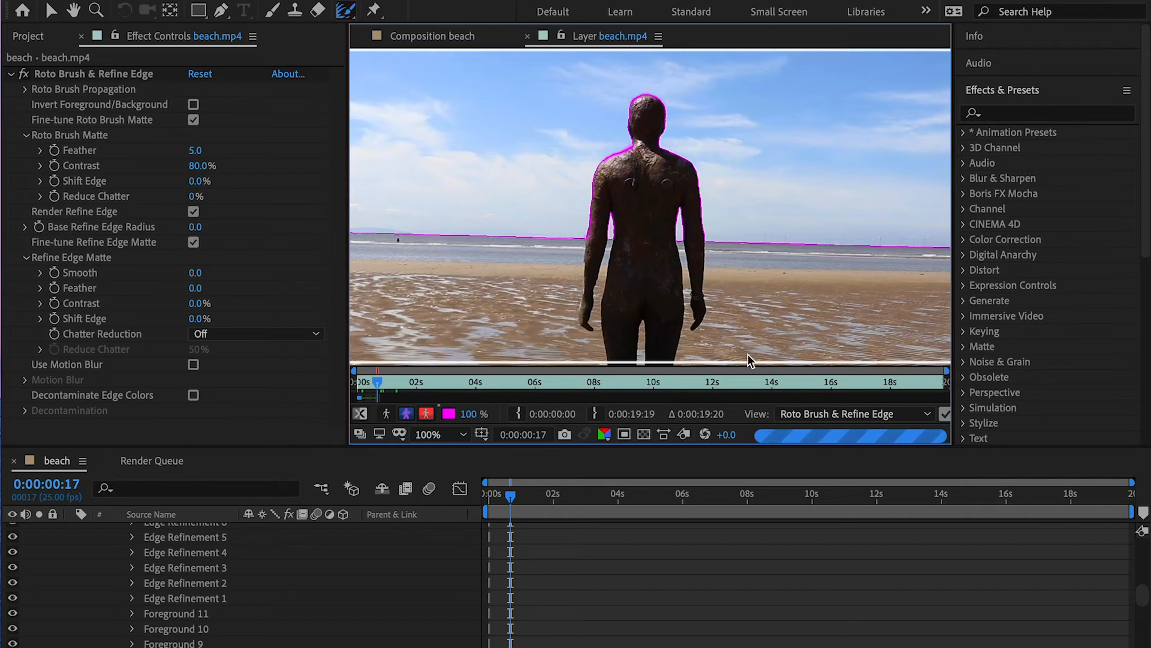
{"action": "mouse_move", "coordinate": [378, 384]}
{"action": "left_mouse_down"}
{"action": "mouse_move", "coordinate": [390, 389]}
{"action": "mouse_move", "coordinate": [375, 389]}
{"action": "left_mouse_up"}
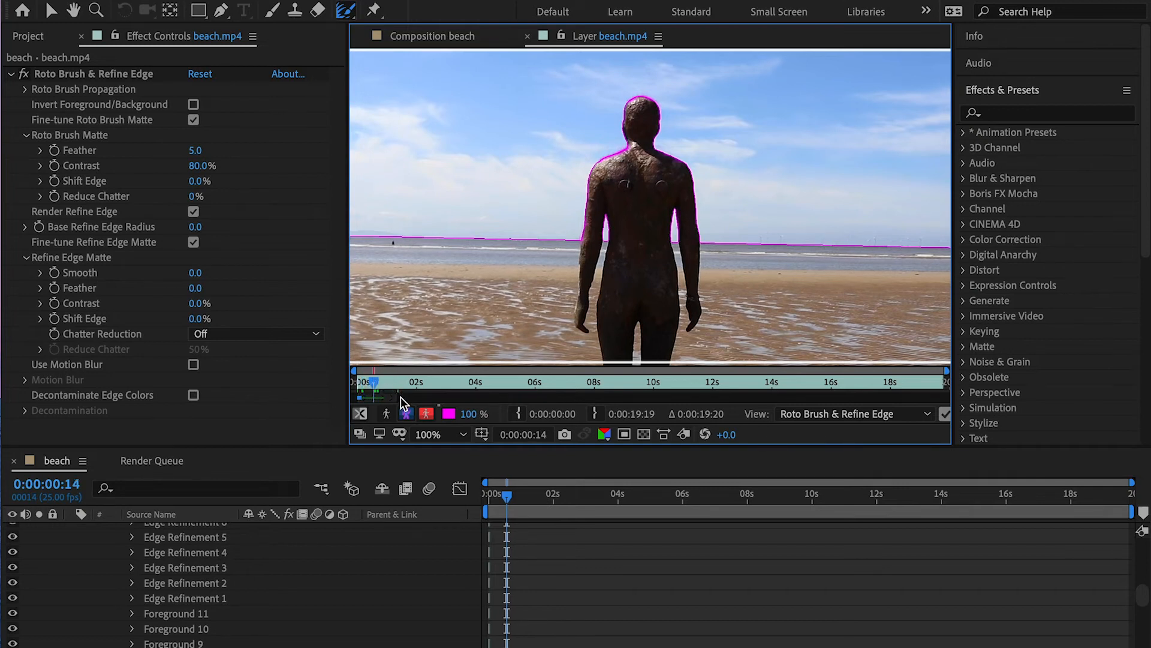
{"action": "left_click_drag", "start_coordinate": [397, 397], "coordinate": [898, 408]}
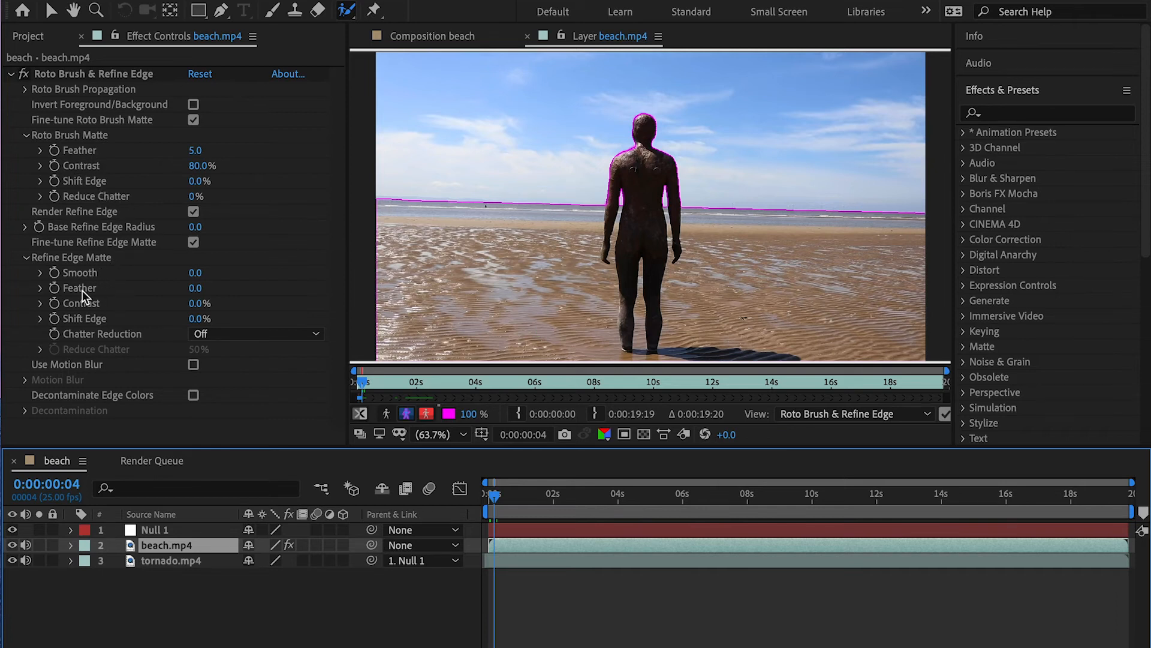
Step: Adjust the Smooth setting of the Refine Edge matte slightly
{"action": "left_click", "coordinate": [45, 275]}
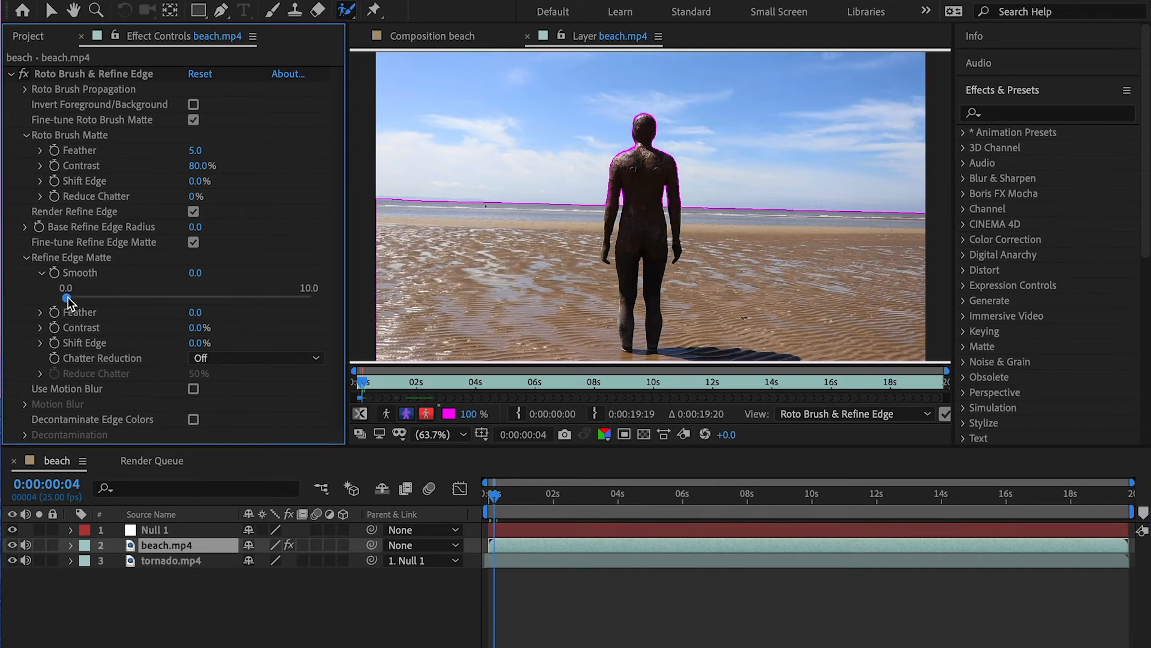
{"action": "left_click_drag", "start_coordinate": [70, 300], "coordinate": [74, 301]}
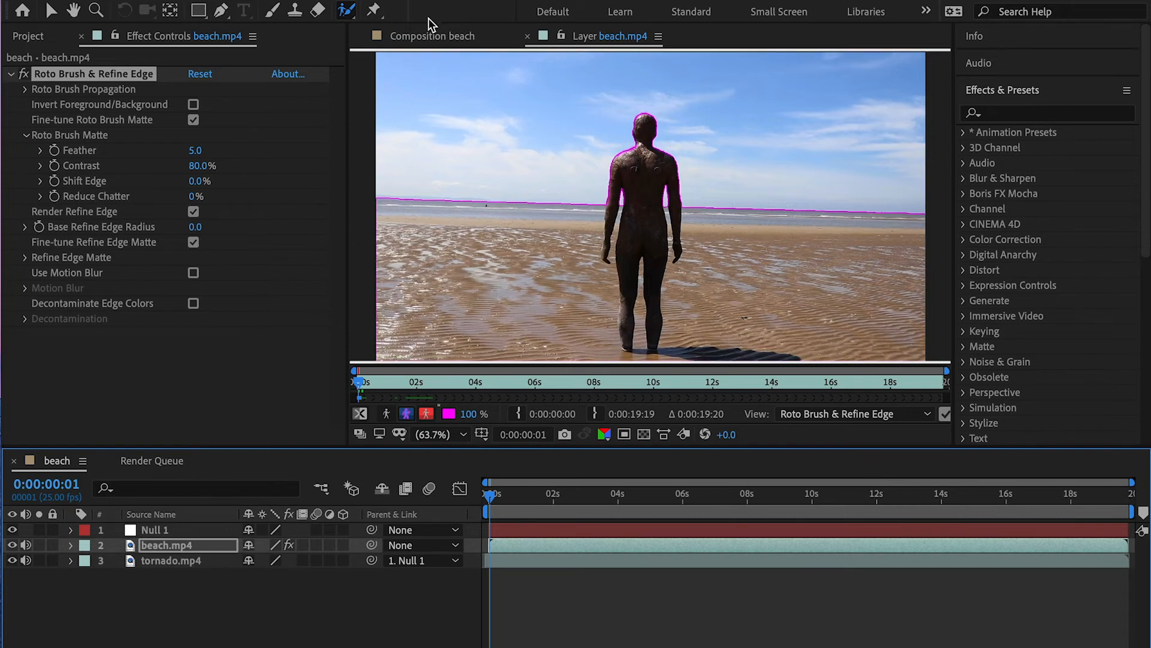
Step: Return to the beach composition and view the sky replacement at the first frame
{"action": "left_click", "coordinate": [424, 37]}
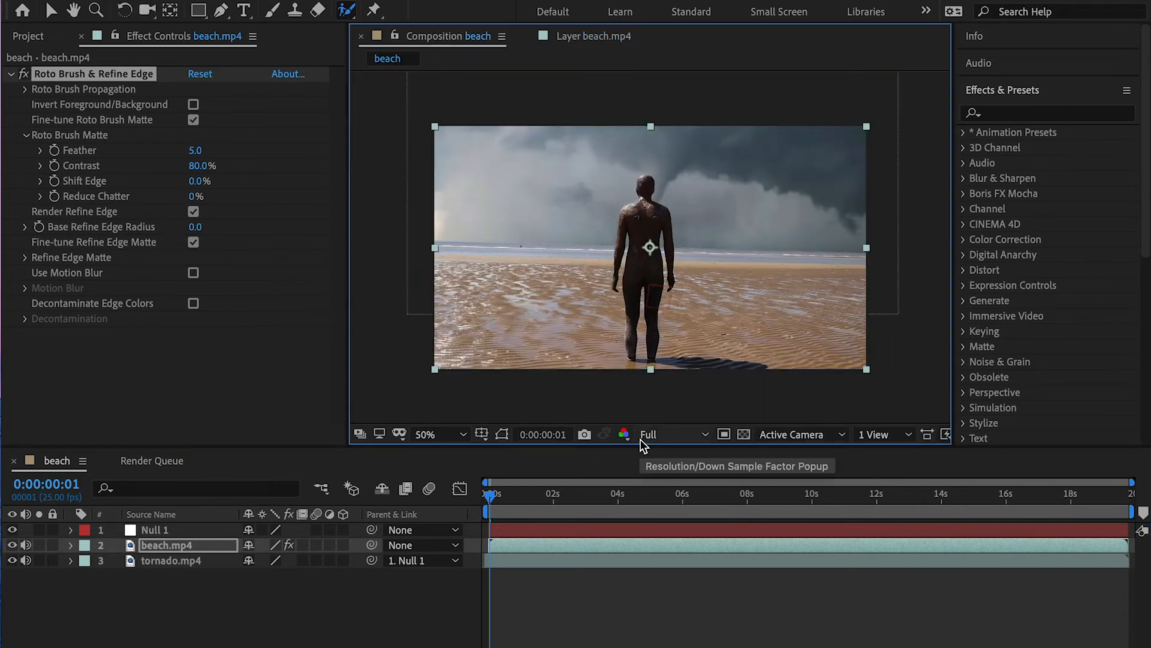
{"action": "left_click", "coordinate": [663, 465]}
{"action": "key", "text": "Home"}
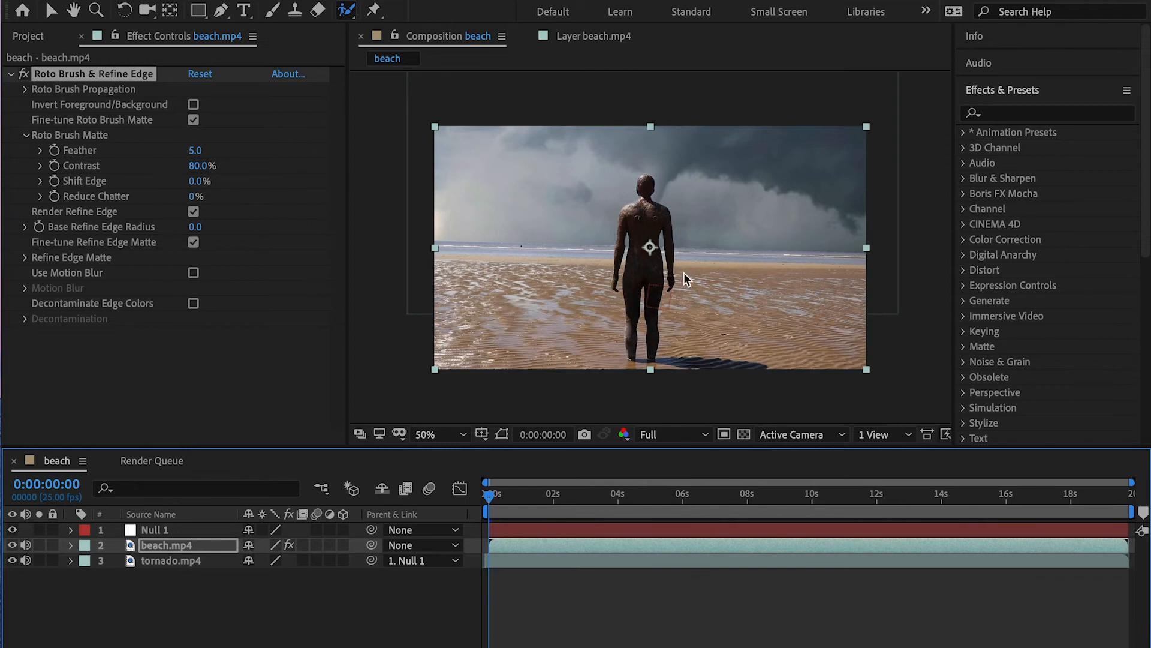
Step: Duplicate the tornado.mp4 layer and leave the upper copy with no parent
{"action": "left_click", "coordinate": [524, 564]}
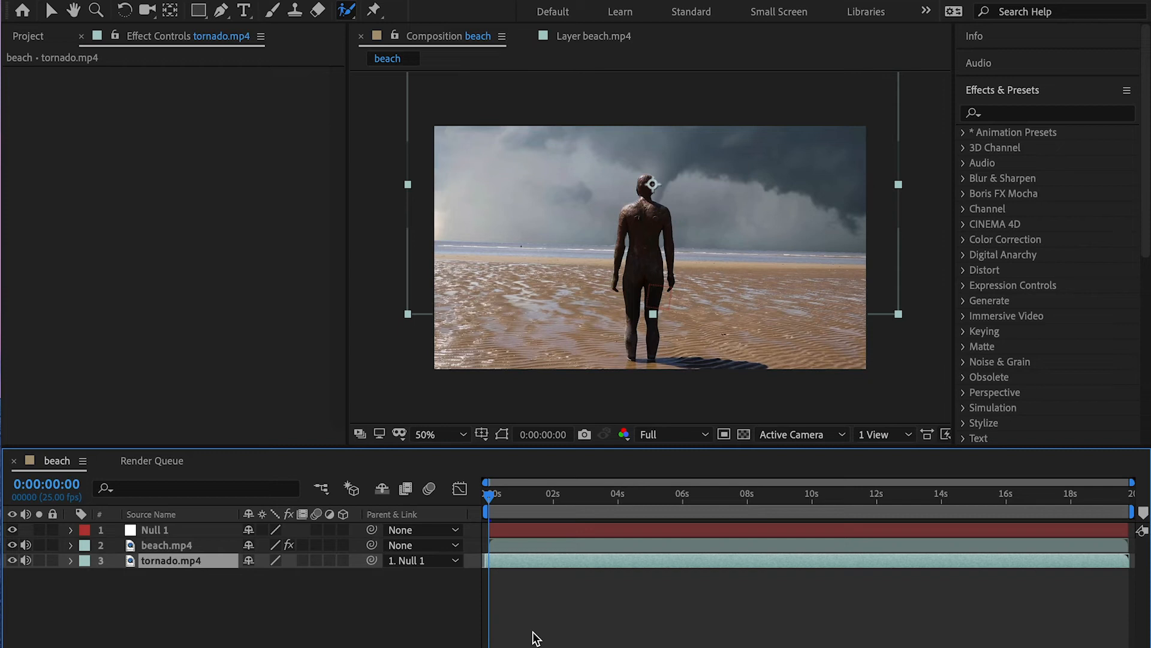
{"action": "key", "text": "ctrl+d"}
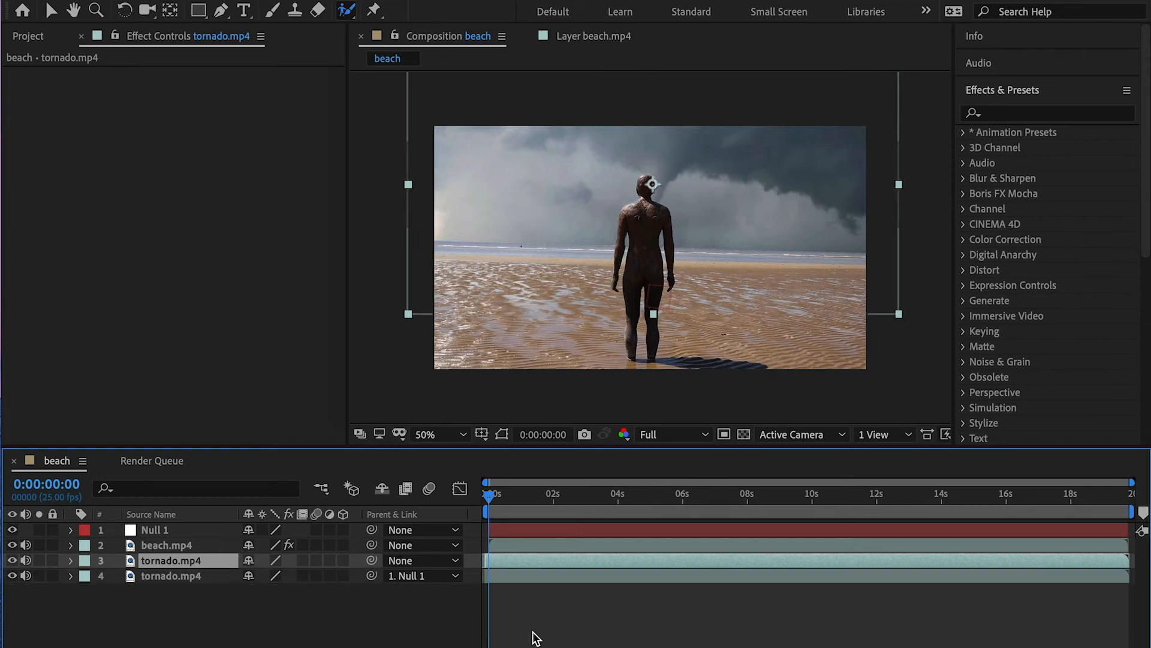
{"action": "key", "text": "v"}
Step: Apply the Flip preset to the upper tornado.mp4 copy and set the Transform effect's rotation to 178°
{"action": "left_click", "coordinate": [1012, 114]}
{"action": "type", "text": "flip"}
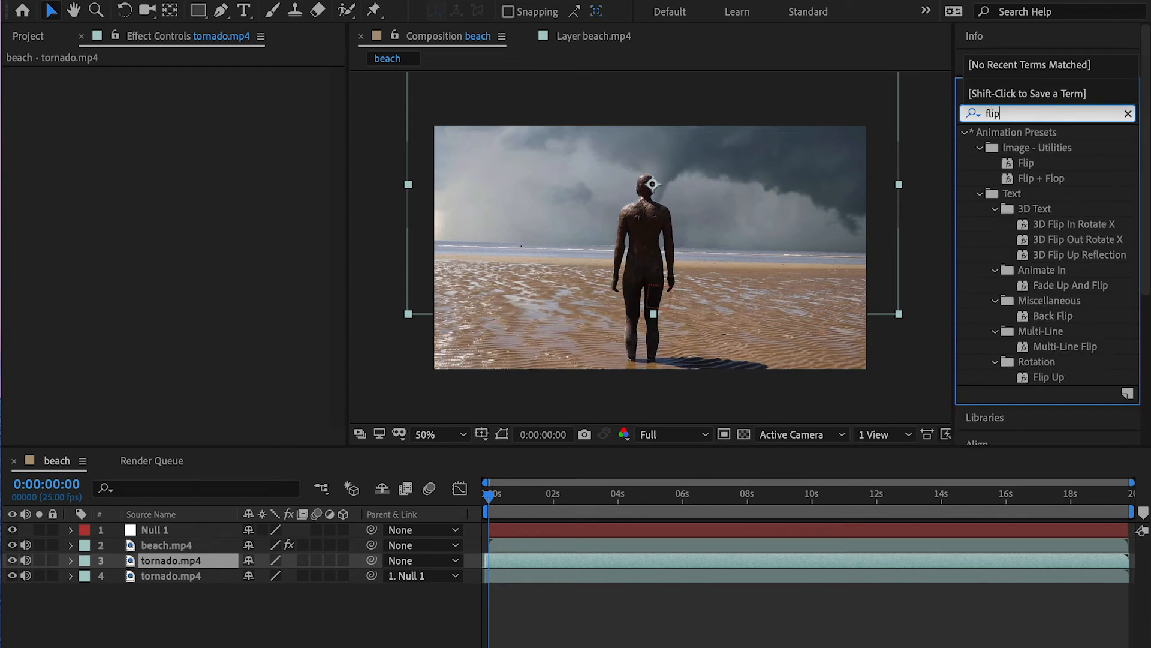
{"action": "left_click", "coordinate": [1037, 162]}
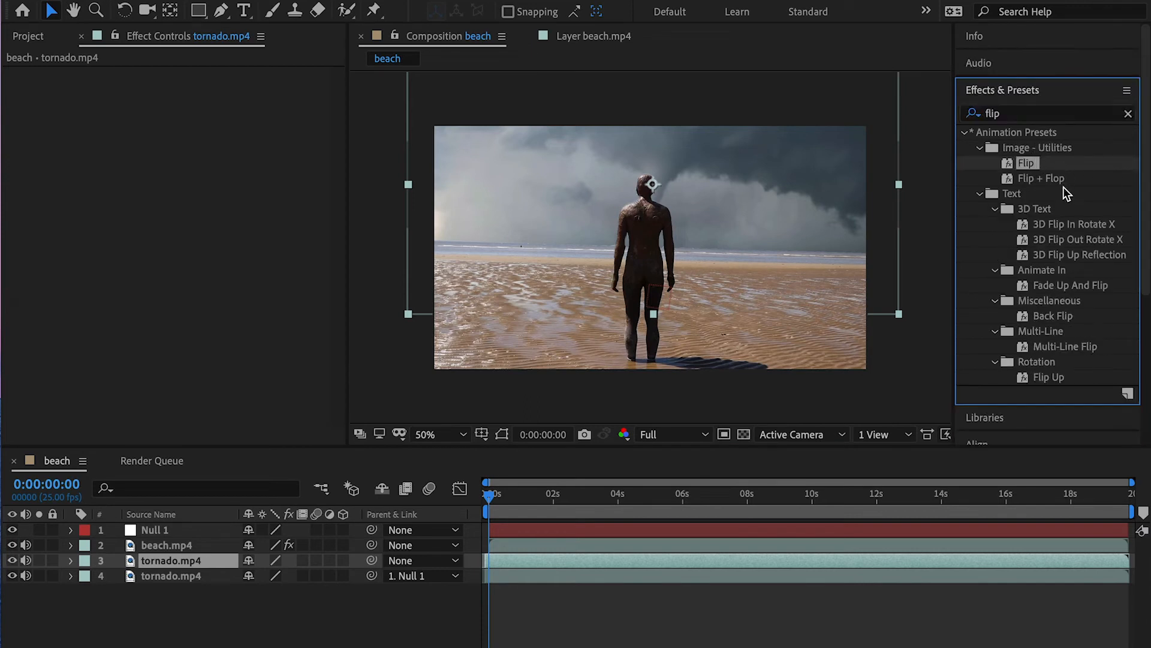
{"action": "left_click_drag", "start_coordinate": [1056, 163], "coordinate": [599, 568]}
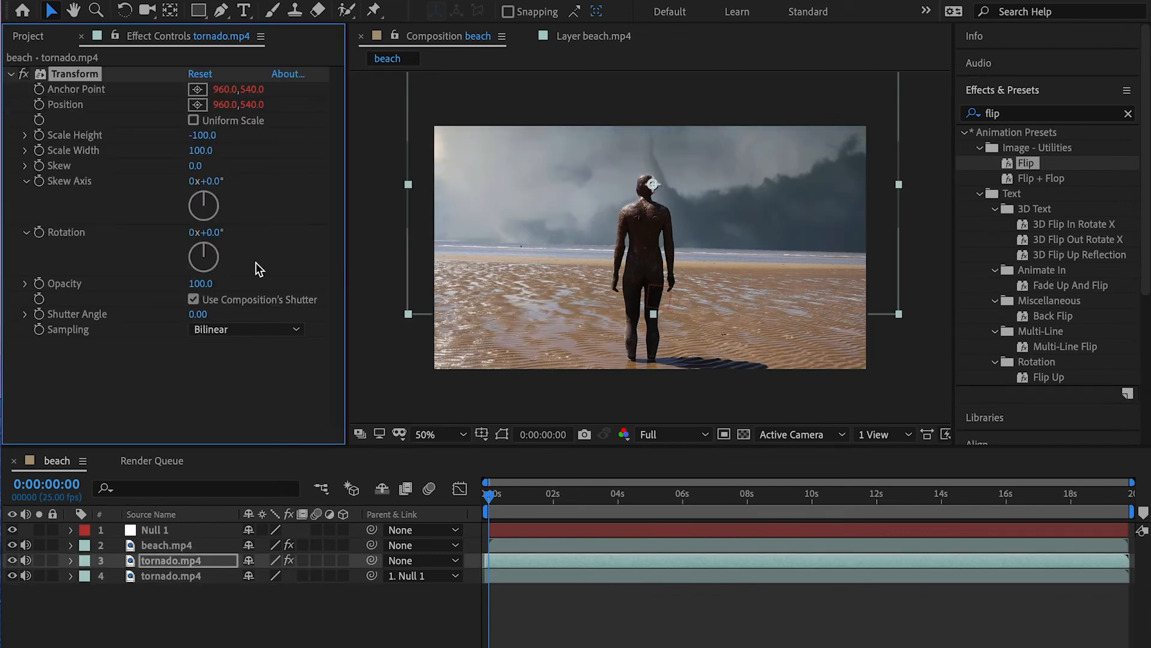
{"action": "left_click_drag", "start_coordinate": [200, 246], "coordinate": [202, 270]}
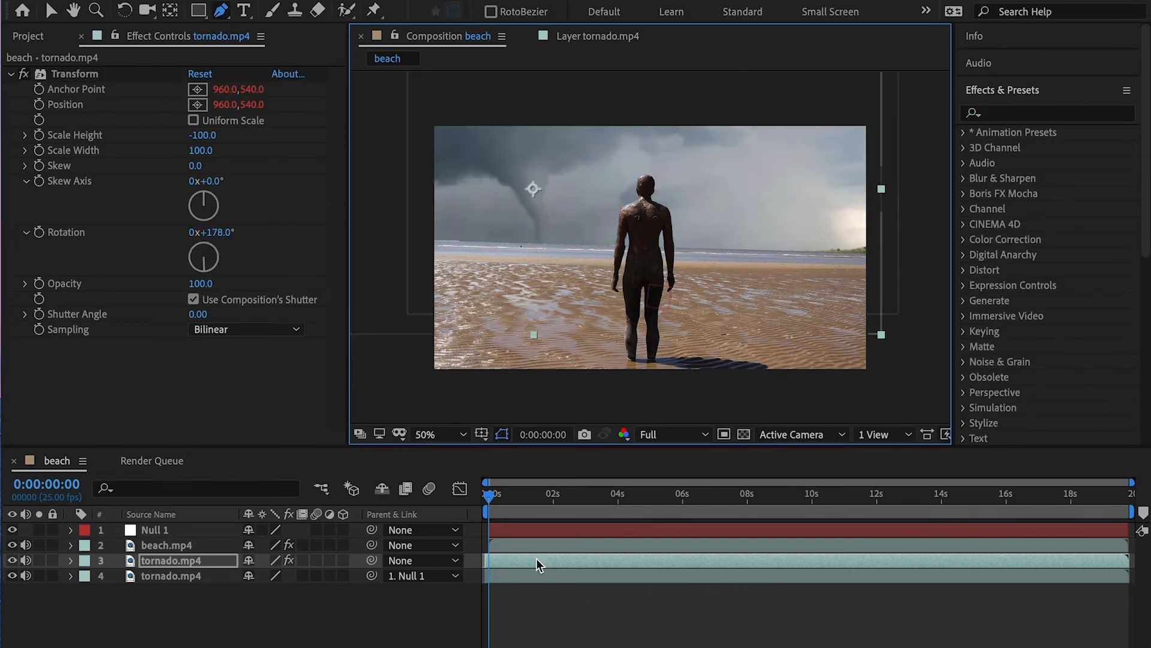
Step: Draw a closed Pen tool mask around the tornado funnel and the storm clouds above it on the upper tornado.mp4 copy
{"action": "double_click", "coordinate": [534, 556]}
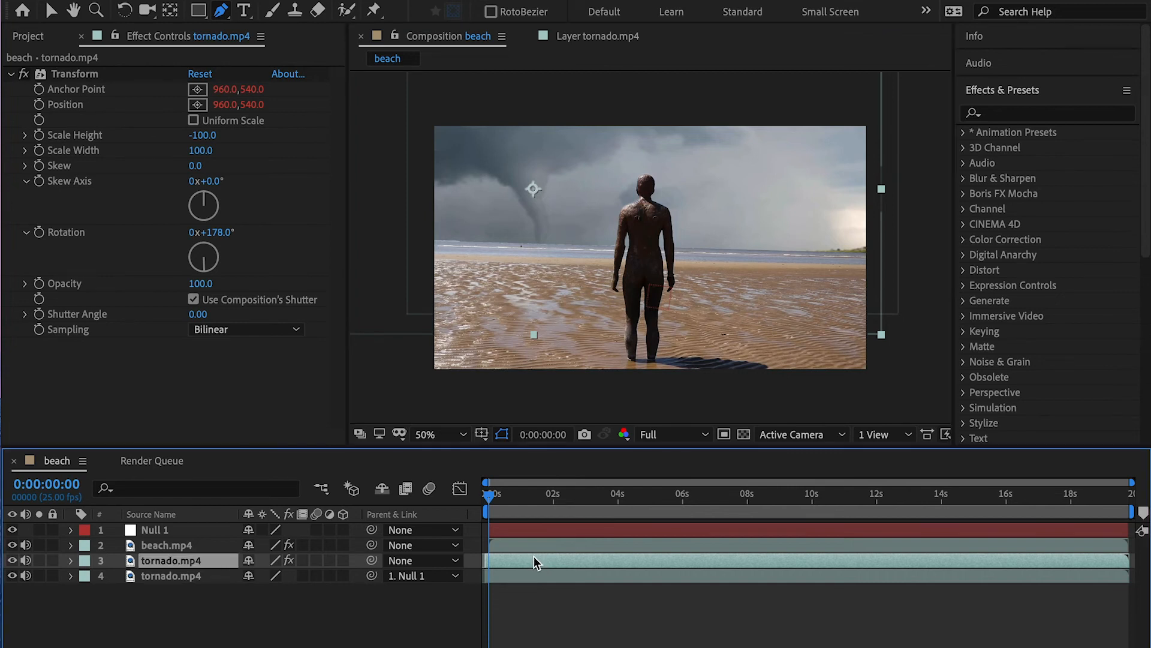
{"action": "left_click", "coordinate": [880, 259]}
{"action": "left_click", "coordinate": [792, 262]}
{"action": "left_click", "coordinate": [712, 266]}
{"action": "left_click", "coordinate": [619, 267]}
{"action": "left_click", "coordinate": [537, 163]}
{"action": "left_click", "coordinate": [514, 121]}
{"action": "left_click", "coordinate": [660, 66]}
{"action": "left_click", "coordinate": [912, 93]}
{"action": "left_click", "coordinate": [908, 233]}
{"action": "left_click", "coordinate": [879, 258]}
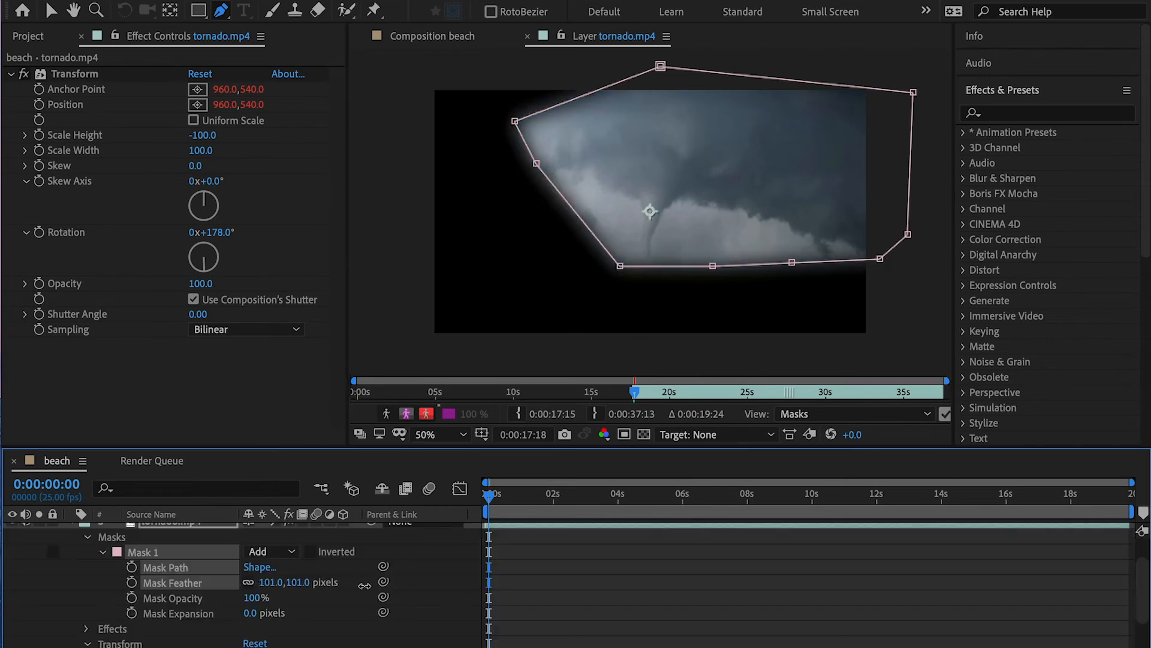
Step: Set the mask feather on the flipped tornado.mp4 copy to 113 pixels and check the blend in the beach composition
{"action": "left_click_drag", "start_coordinate": [364, 585], "coordinate": [375, 580]}
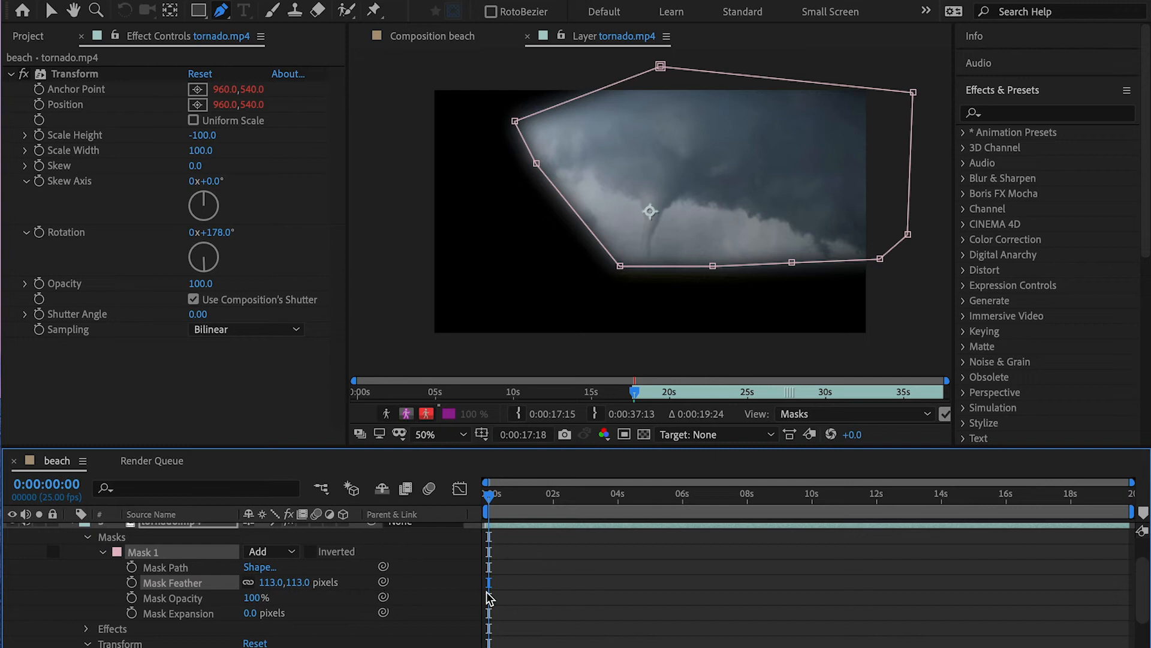
{"action": "left_click", "coordinate": [420, 37]}
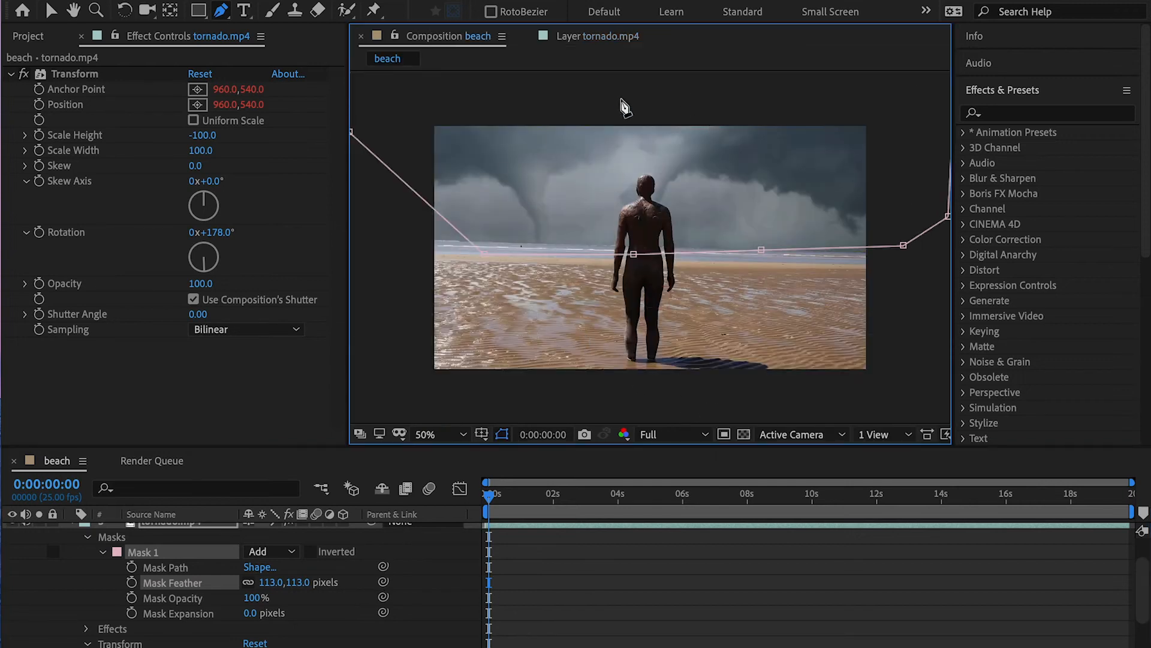
{"action": "left_click", "coordinate": [51, 11]}
{"action": "left_click", "coordinate": [383, 396]}
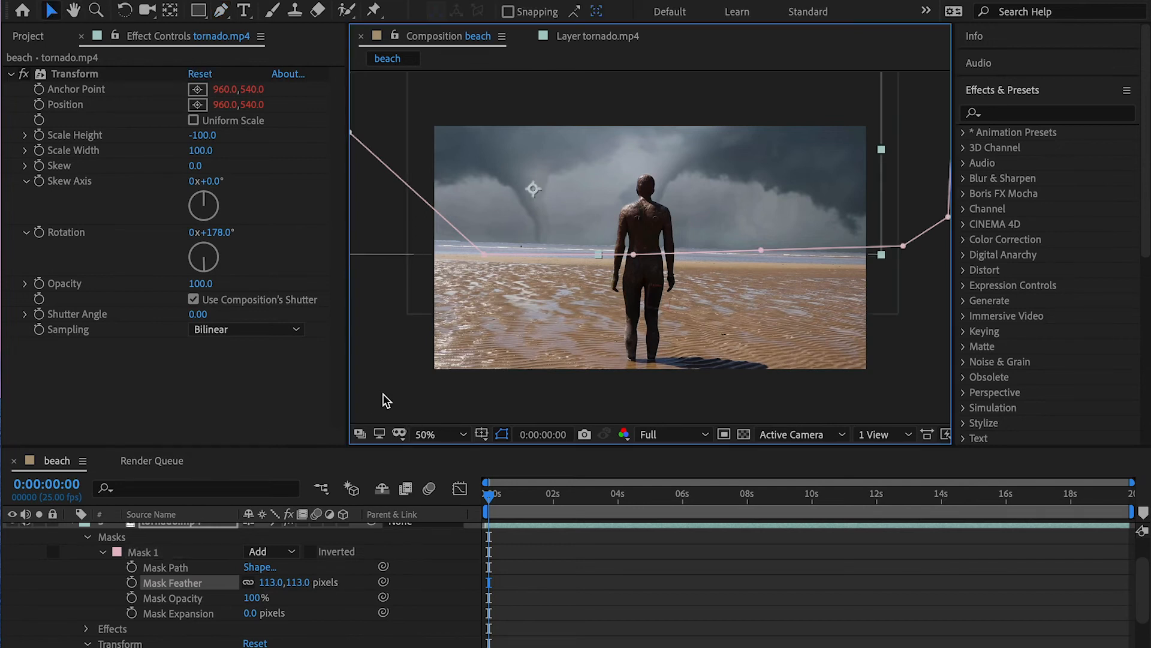
{"action": "left_click", "coordinate": [397, 419]}
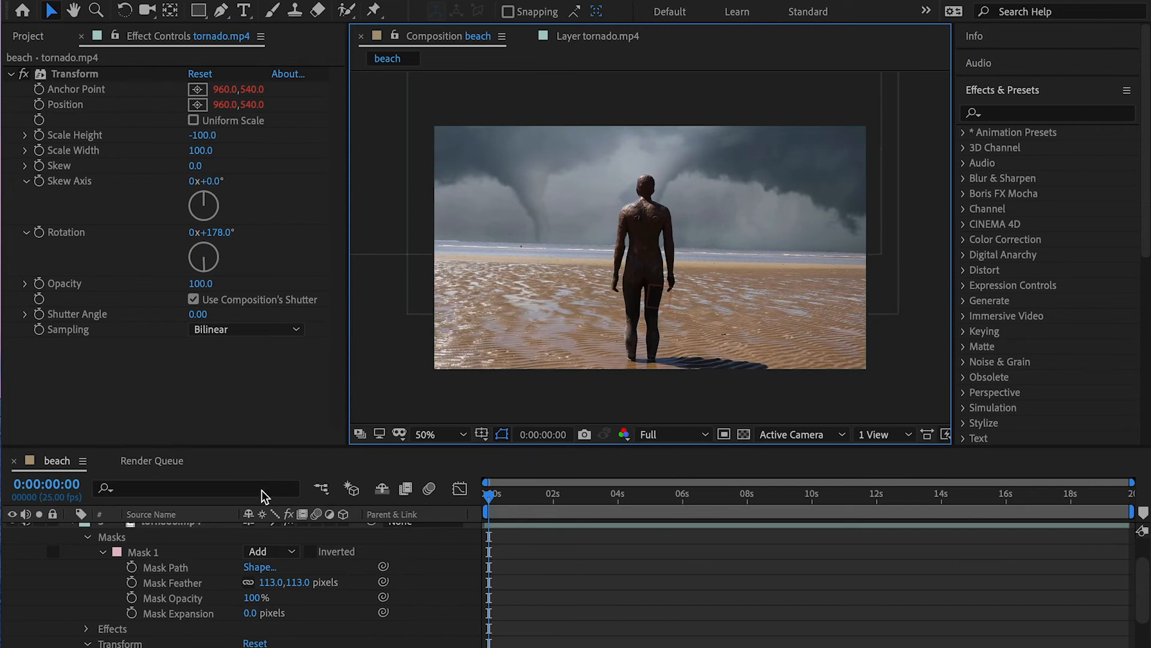
Step: Duplicate the bottom tornado.mp4 layer, leaving the new upper copy with no parent
{"action": "scroll", "coordinate": [84, 595], "scroll_direction": "up", "scroll_amount": 3}
{"action": "left_click", "coordinate": [71, 562]}
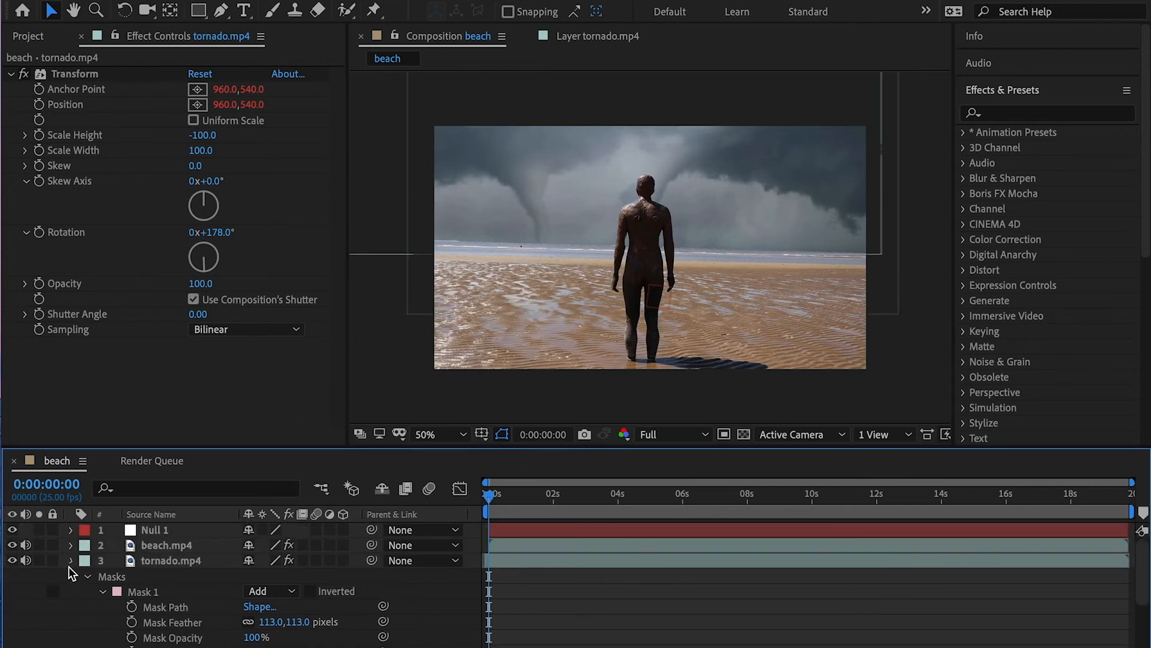
{"action": "left_click", "coordinate": [216, 577]}
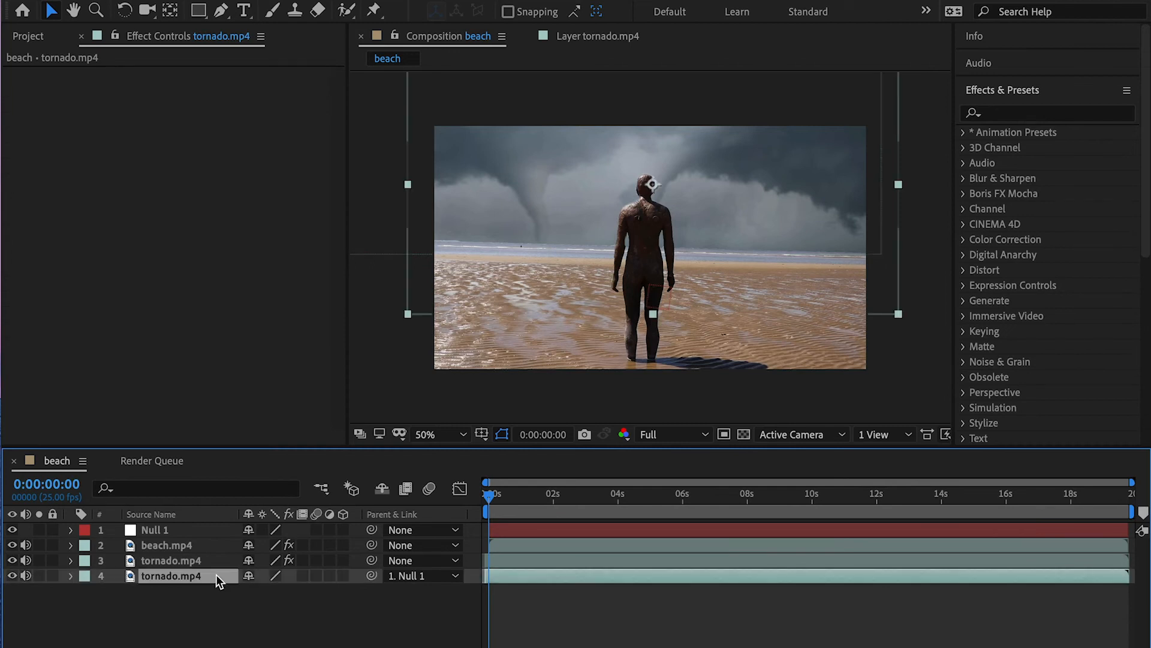
{"action": "key", "text": "ctrl+d"}
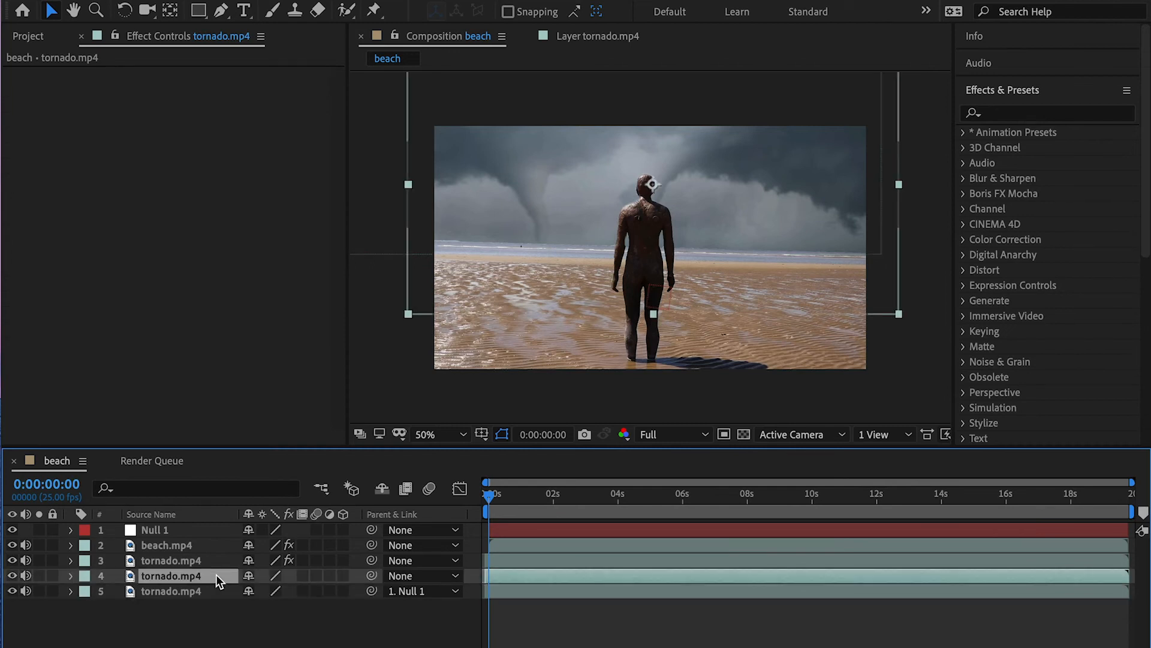
Step: Hide the other two tornado.mp4 layers, and enlarge and move the new copy so its funnel stands over the sea right of the statue
{"action": "left_click", "coordinate": [12, 590]}
{"action": "left_click", "coordinate": [12, 560]}
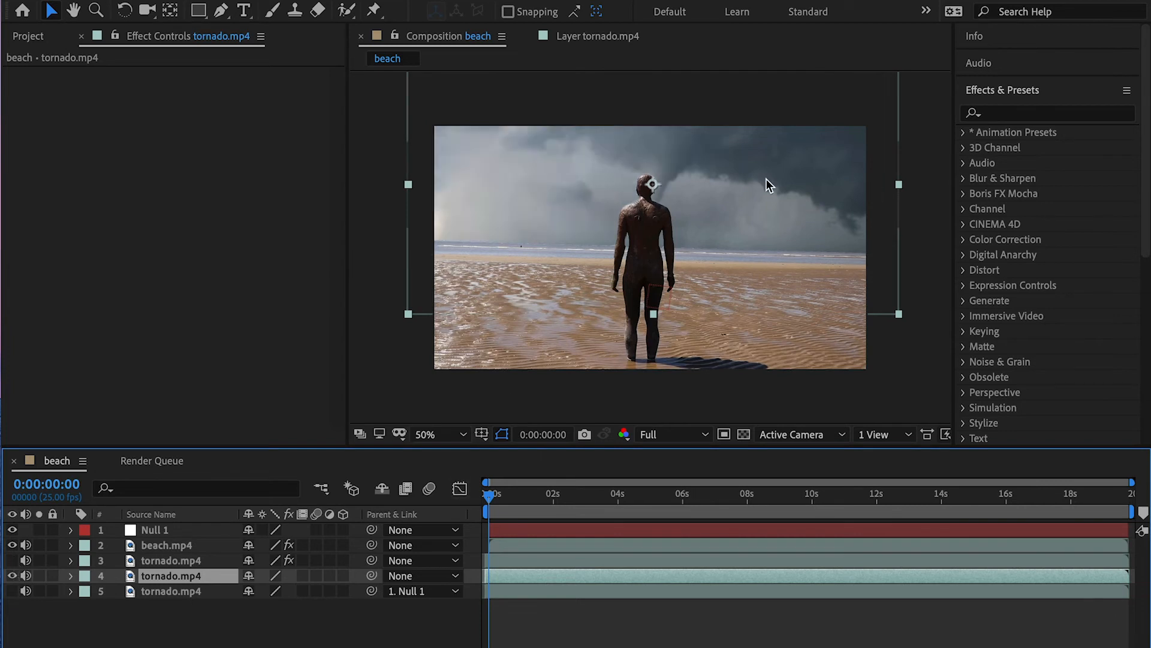
{"action": "left_click_drag", "start_coordinate": [899, 314], "coordinate": [999, 359]}
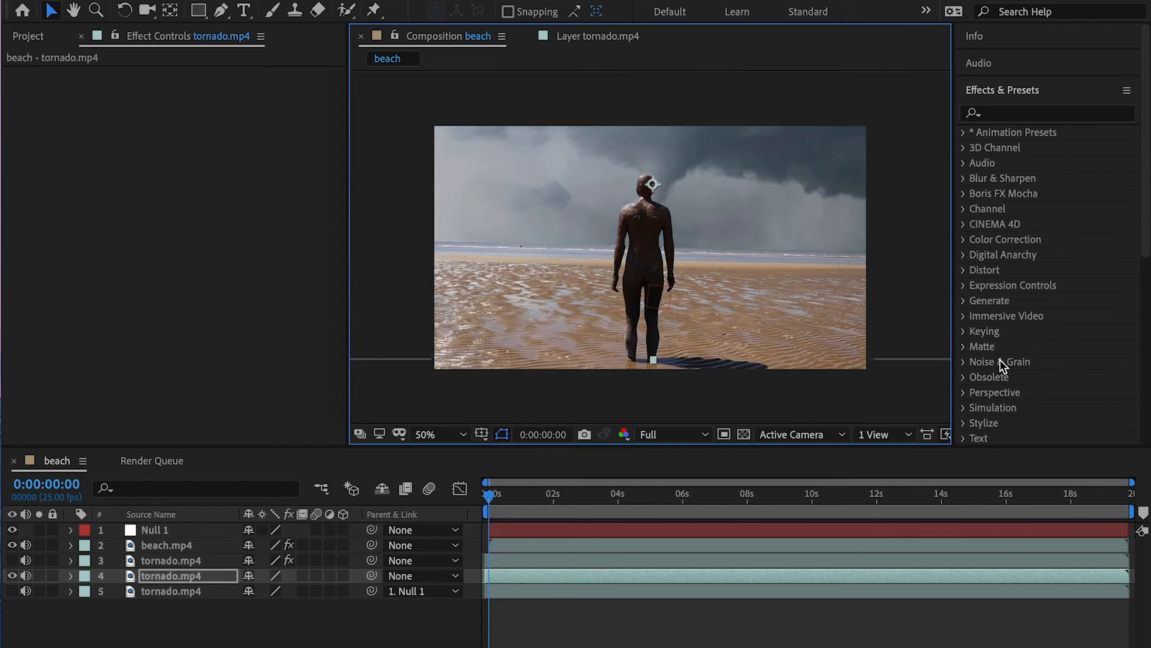
{"action": "left_click_drag", "start_coordinate": [858, 244], "coordinate": [908, 251]}
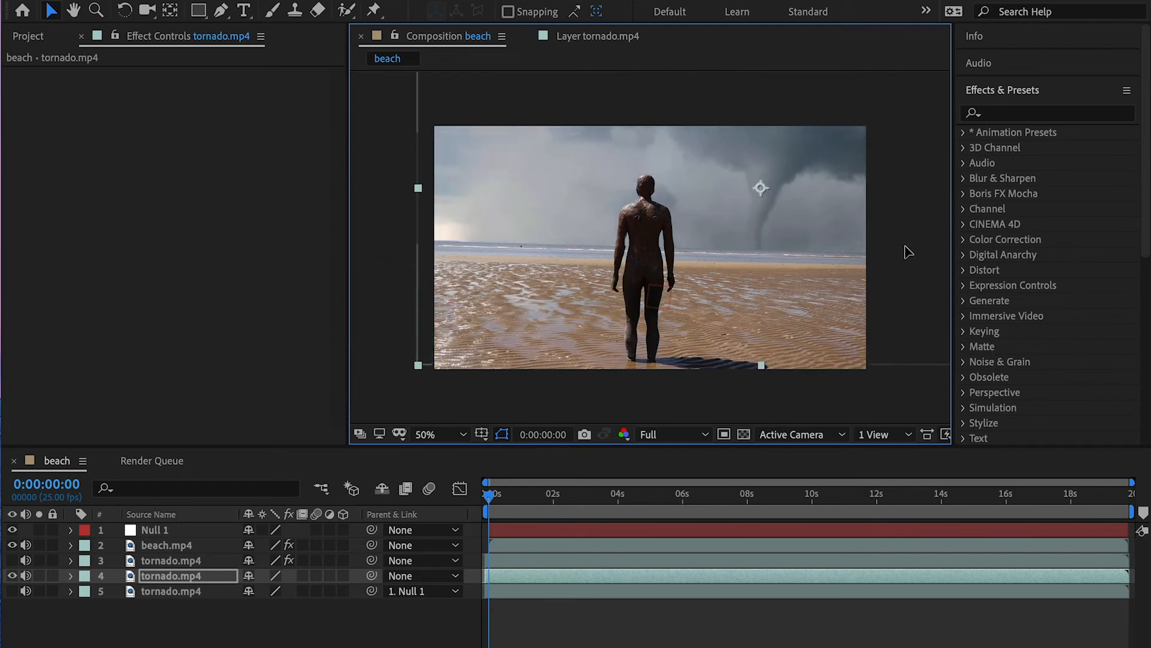
Step: Draw a closed Pen tool mask around the funnel and the dark clouds above and right of it on the new tornado.mp4 copy
{"action": "double_click", "coordinate": [532, 577]}
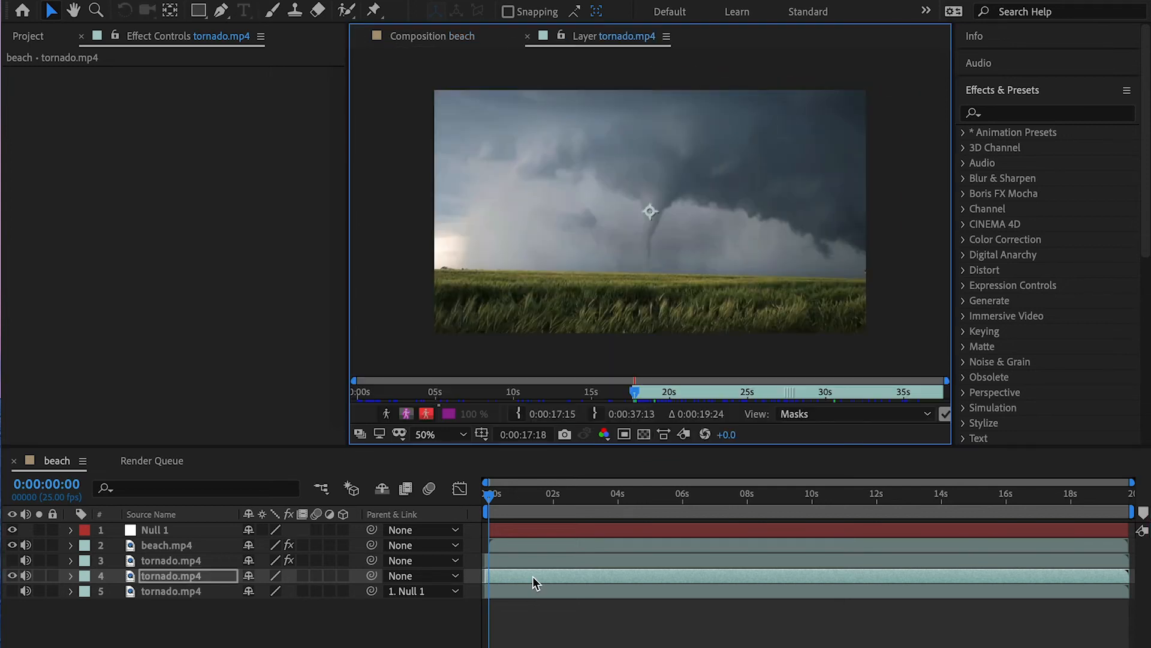
{"action": "left_click", "coordinate": [219, 12]}
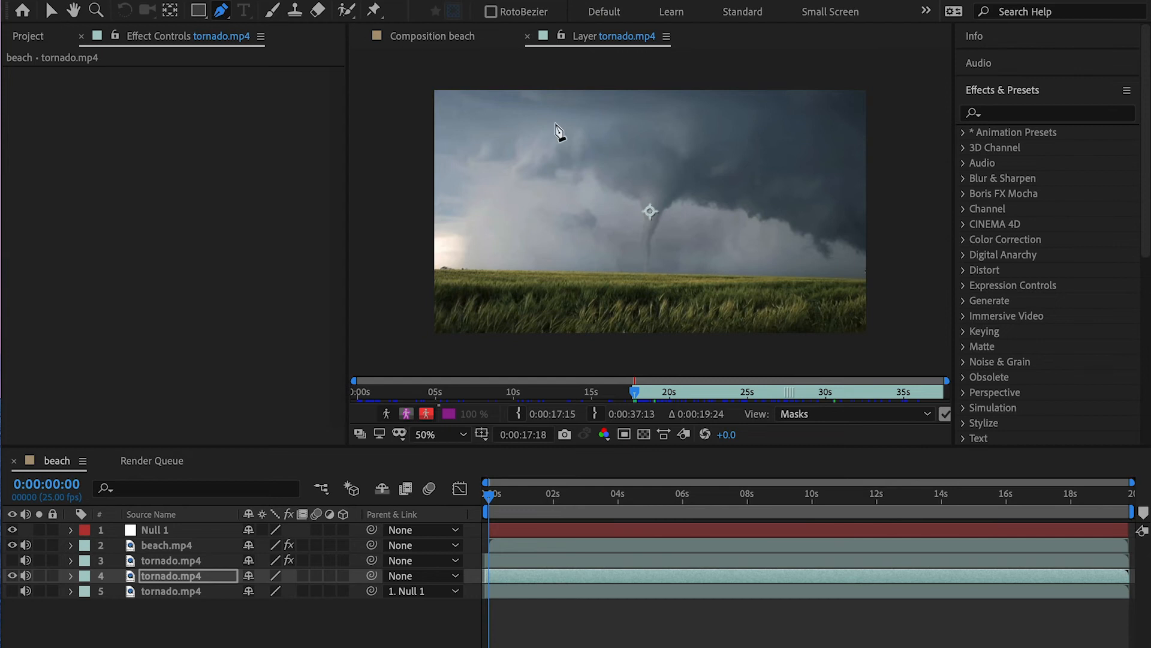
{"action": "left_click", "coordinate": [577, 89]}
{"action": "left_click", "coordinate": [577, 191]}
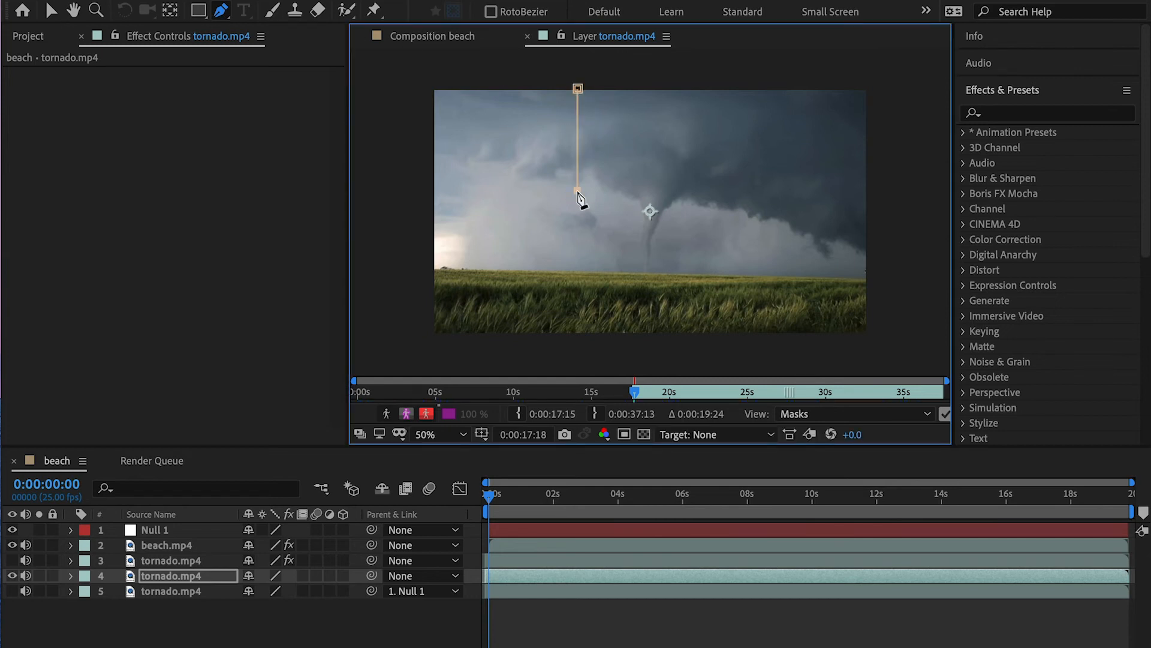
{"action": "left_click", "coordinate": [657, 257]}
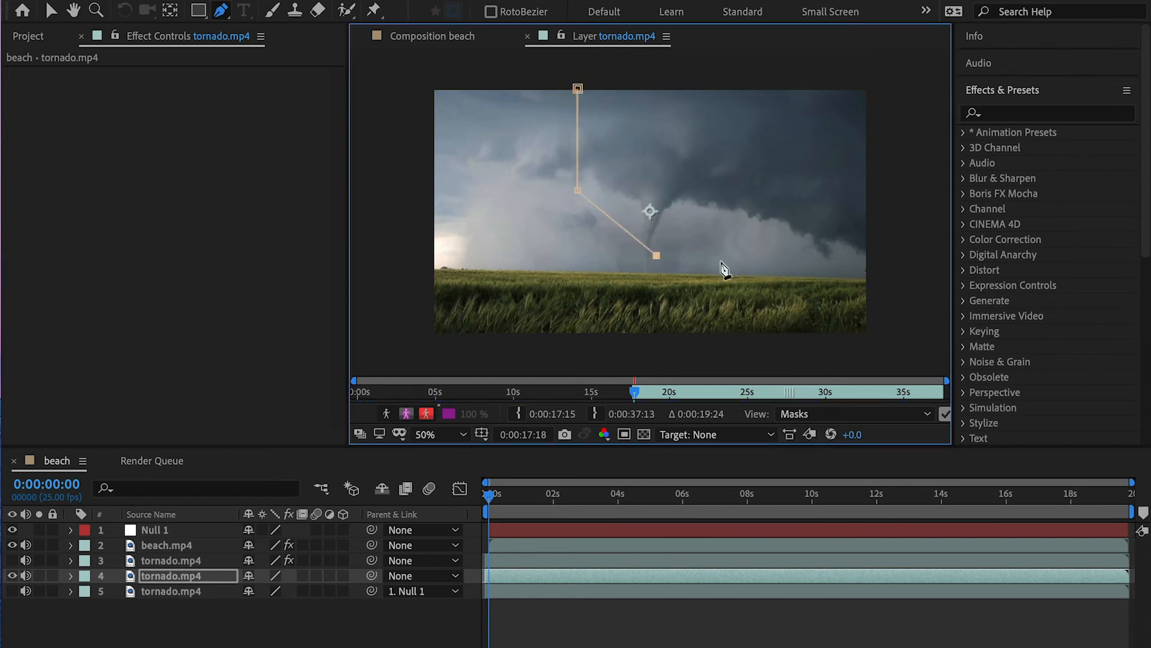
{"action": "left_click", "coordinate": [805, 270]}
{"action": "left_click", "coordinate": [855, 272]}
{"action": "left_click", "coordinate": [905, 268]}
{"action": "left_click", "coordinate": [934, 73]}
{"action": "left_click", "coordinate": [830, 67]}
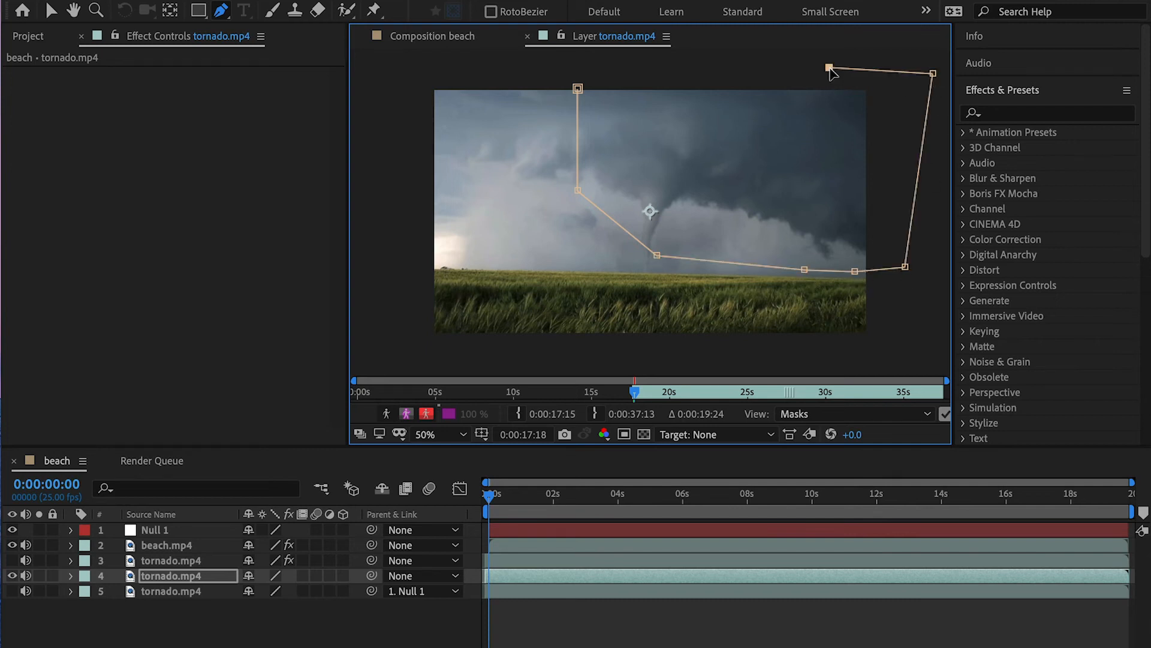
{"action": "left_click", "coordinate": [594, 63]}
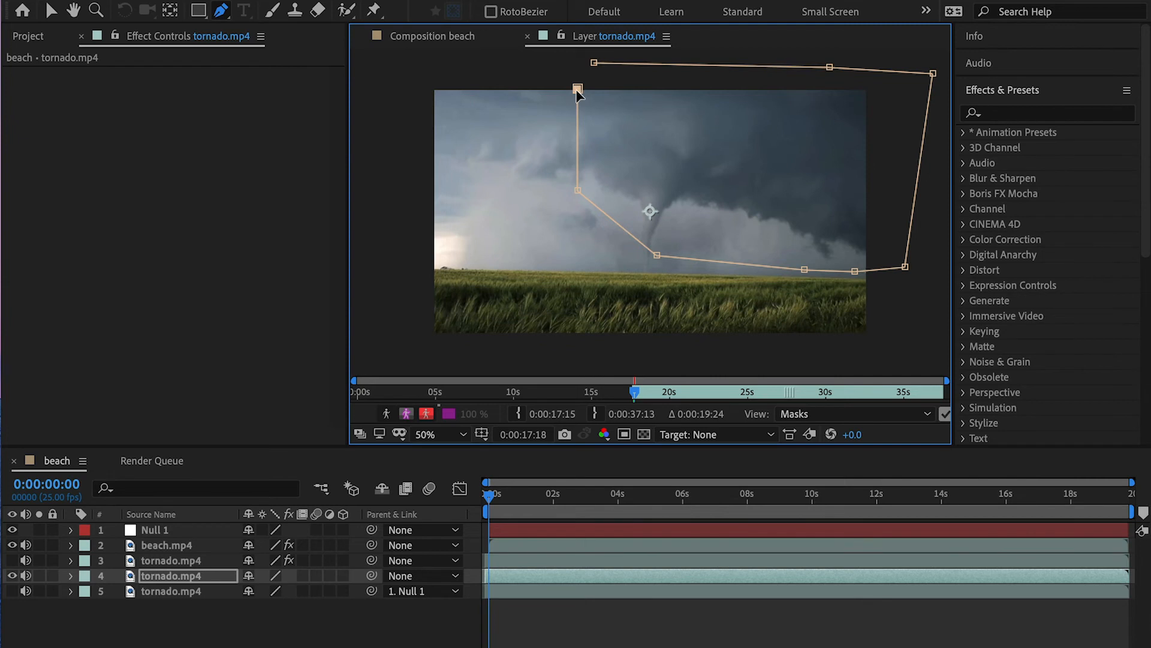
{"action": "left_click", "coordinate": [578, 89]}
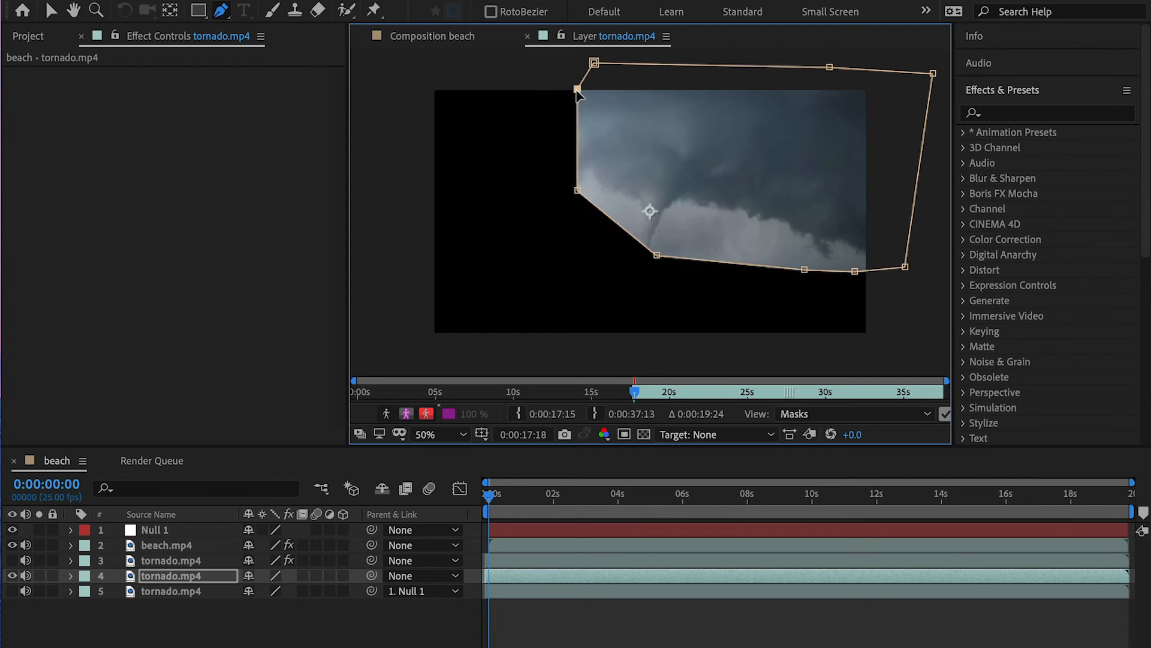
Step: Set the feather of the new tornado.mp4 copy's mask to 144 pixels and return to the beach composition
{"action": "left_click", "coordinate": [70, 576]}
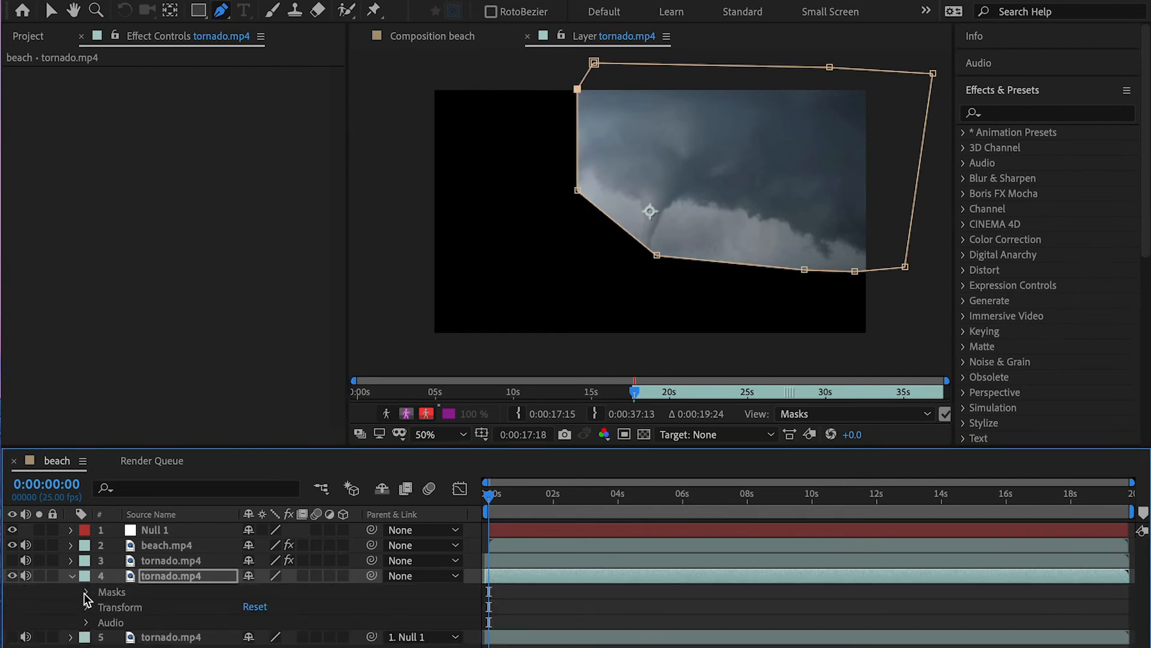
{"action": "left_click", "coordinate": [86, 592]}
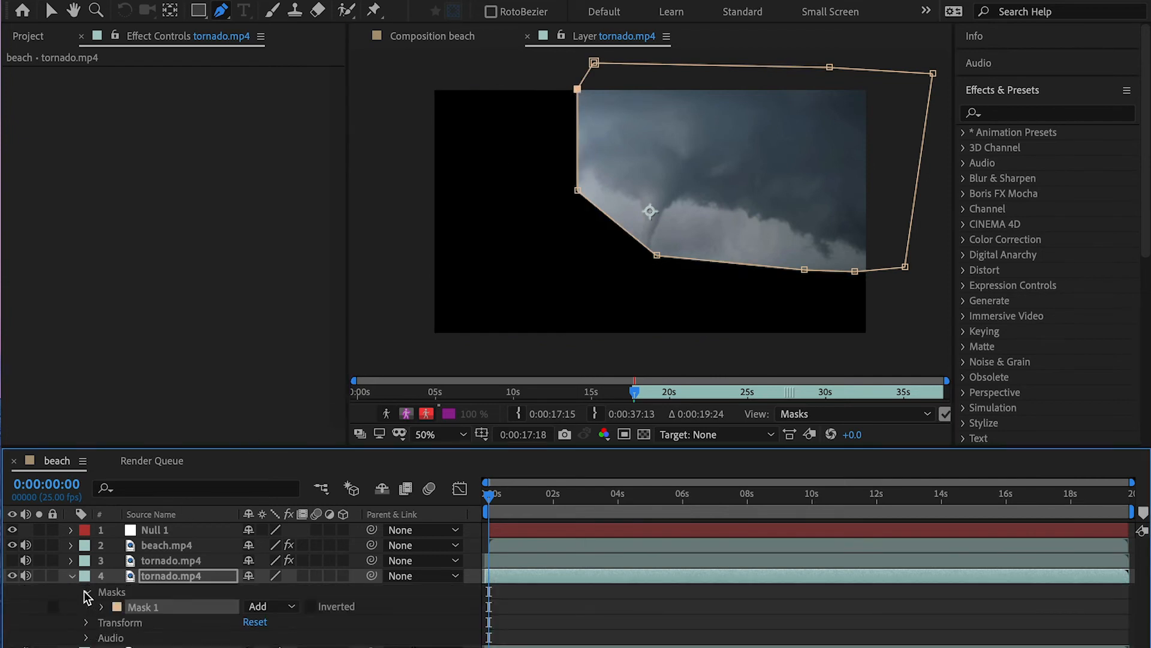
{"action": "left_click", "coordinate": [89, 623]}
{"action": "left_click", "coordinate": [102, 607]}
{"action": "scroll", "coordinate": [217, 610], "scroll_direction": "down", "scroll_amount": 4}
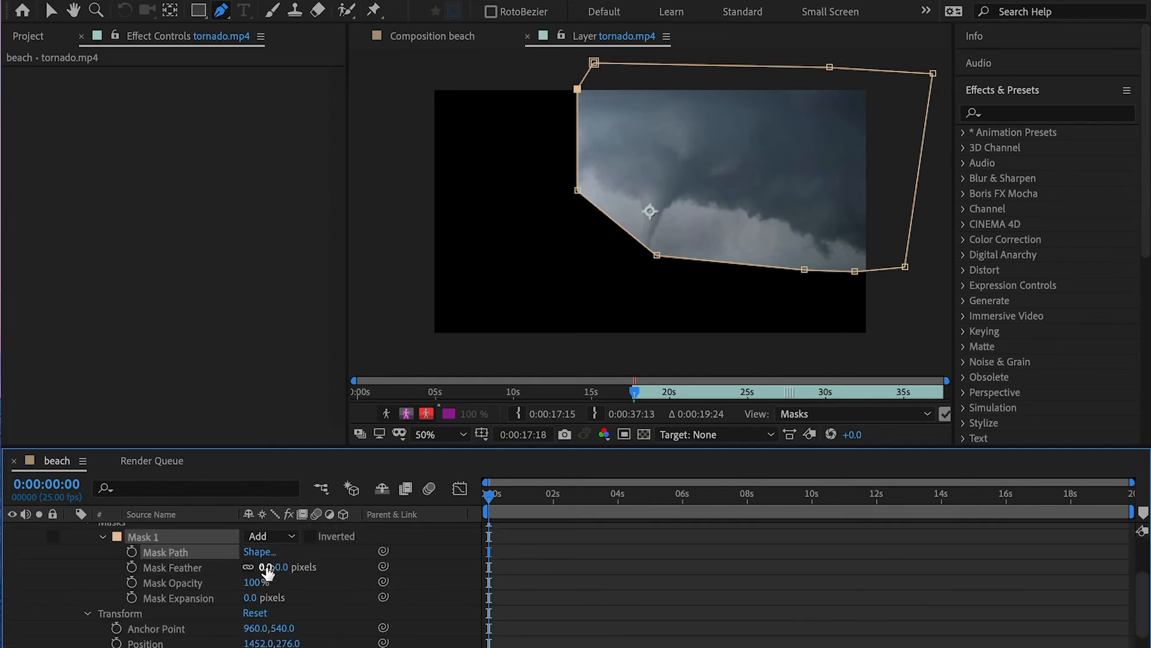
{"action": "left_click_drag", "start_coordinate": [267, 573], "coordinate": [329, 568]}
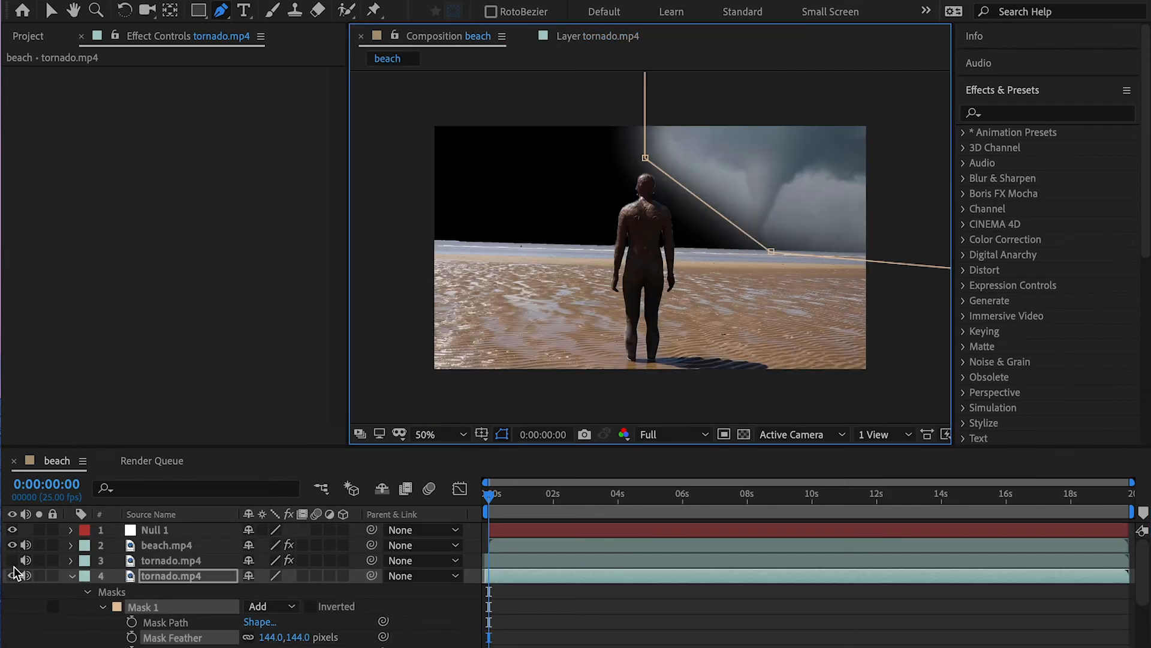
Step: Make the flipped tornado.mp4 copy and the bottom tornado.mp4 layer visible again
{"action": "left_click", "coordinate": [12, 562]}
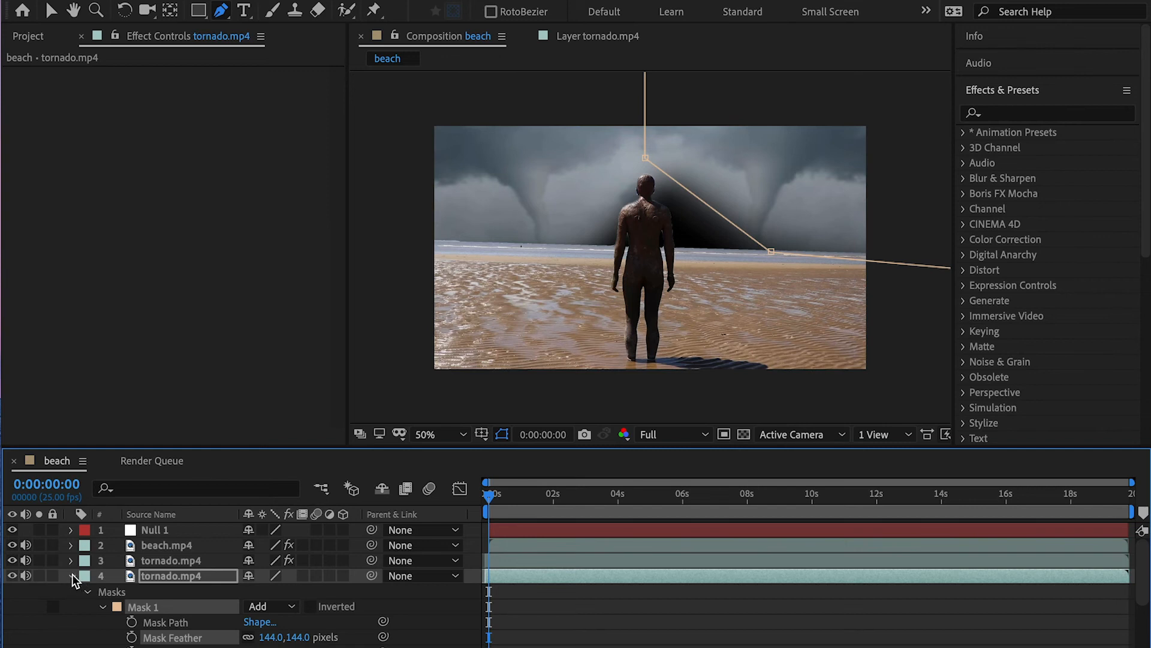
{"action": "left_click", "coordinate": [72, 576]}
{"action": "left_click", "coordinate": [12, 591]}
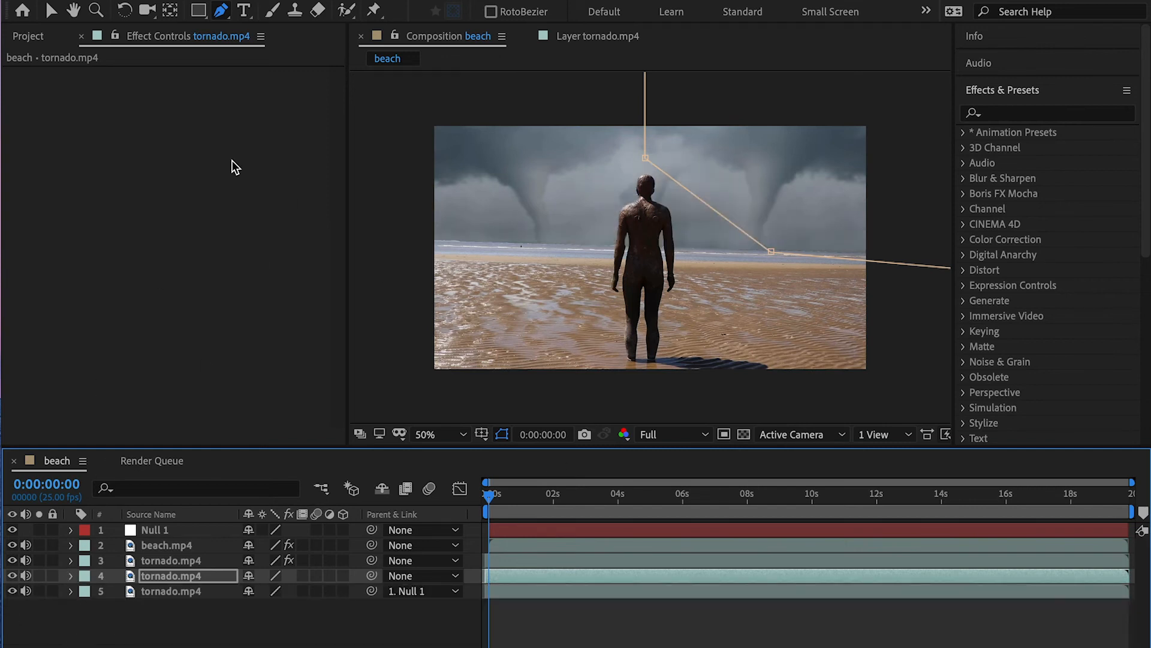
Step: Parent both masked tornado.mp4 copies to Null 1 and scrub the opening seconds to check their motion
{"action": "left_click", "coordinate": [51, 10]}
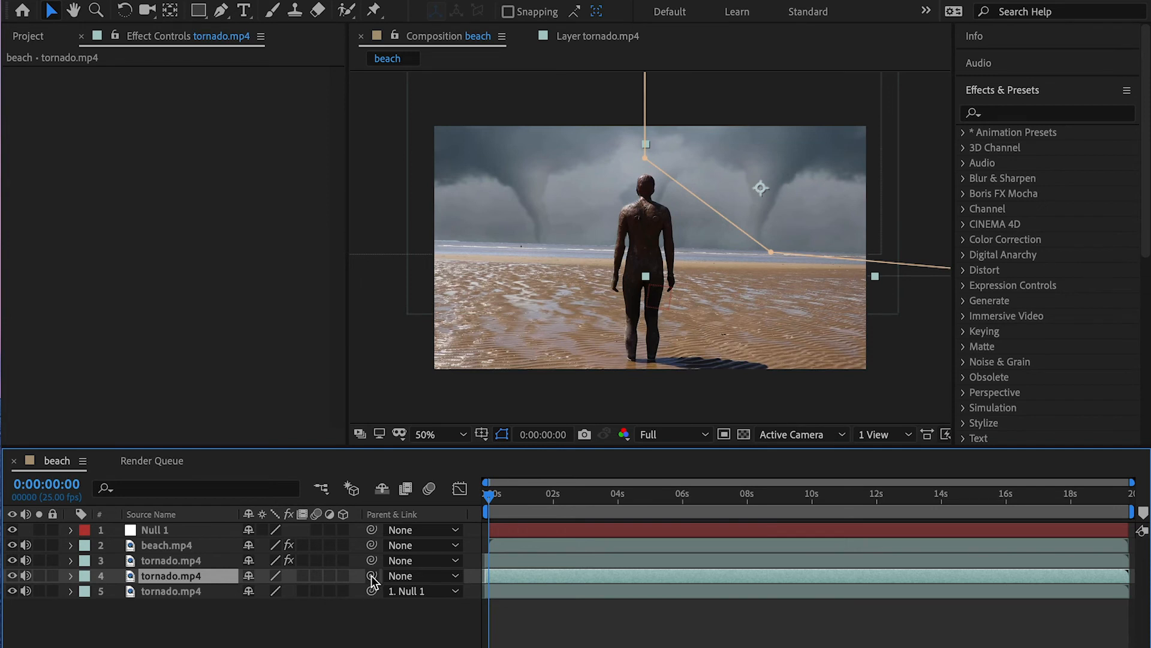
{"action": "left_click_drag", "start_coordinate": [372, 577], "coordinate": [227, 528]}
{"action": "left_click", "coordinate": [224, 560]}
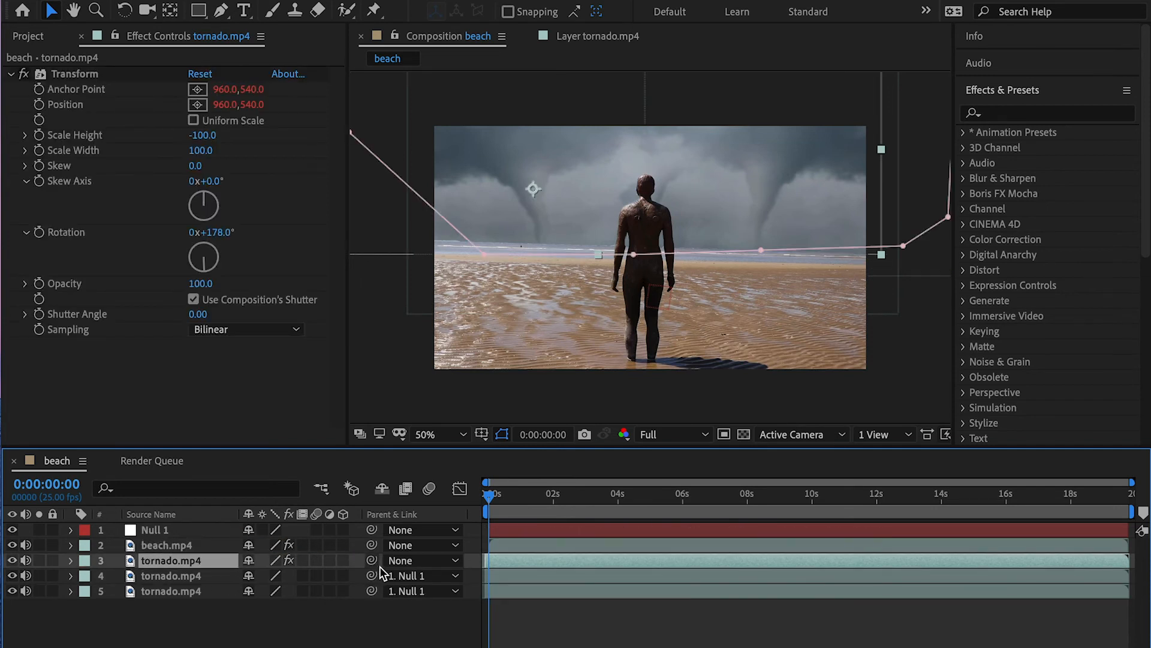
{"action": "left_click_drag", "start_coordinate": [372, 561], "coordinate": [342, 557]}
{"action": "left_click_drag", "start_coordinate": [224, 533], "coordinate": [223, 532]}
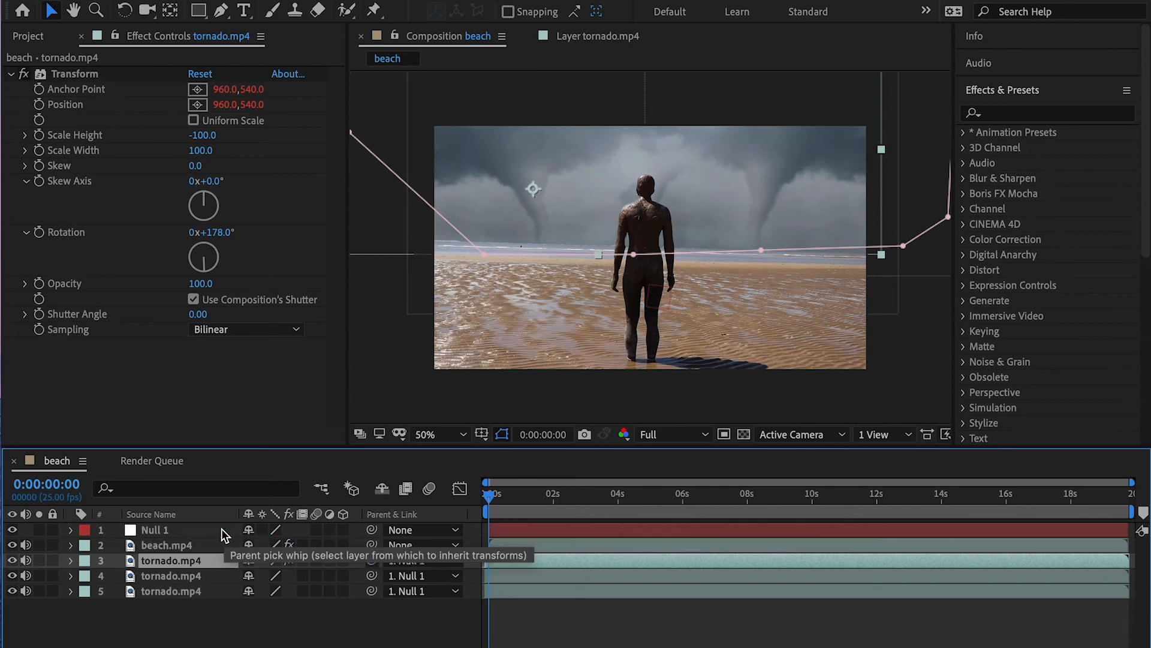
{"action": "left_click", "coordinate": [509, 495]}
{"action": "left_click_drag", "start_coordinate": [516, 498], "coordinate": [556, 502]}
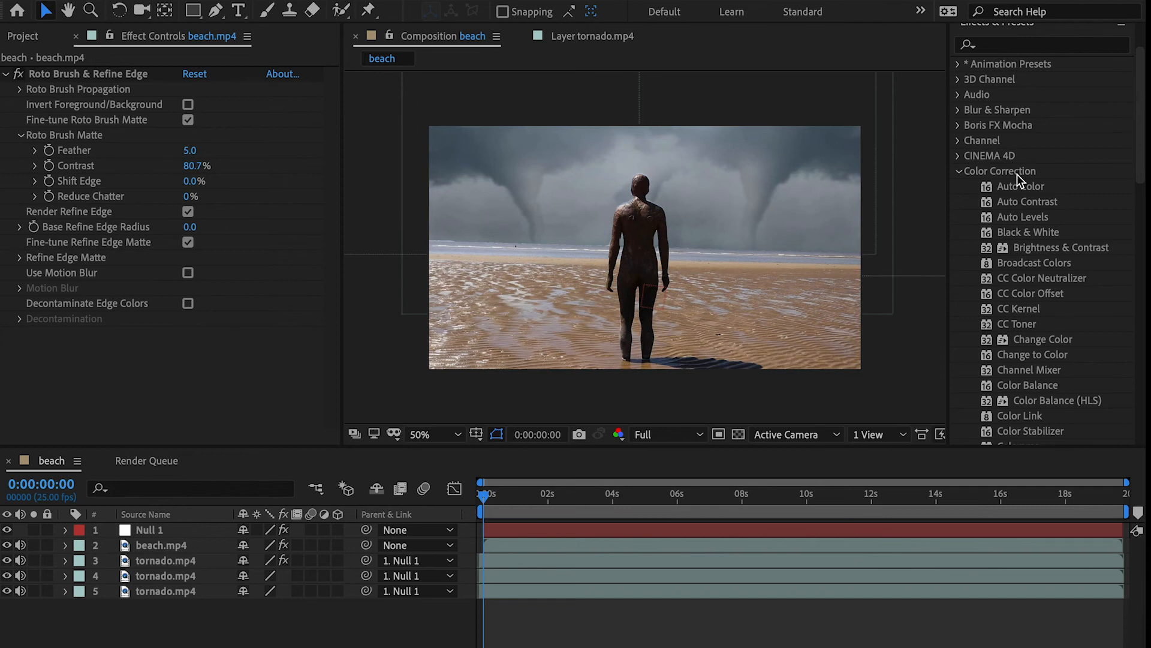
Step: Apply the Lumetri Color effect to beach.mp4 and set its Basic Correction saturation to 57.4
{"action": "scroll", "coordinate": [1028, 204], "scroll_direction": "down", "scroll_amount": 10}
{"action": "left_click_drag", "start_coordinate": [1098, 290], "coordinate": [573, 542]}
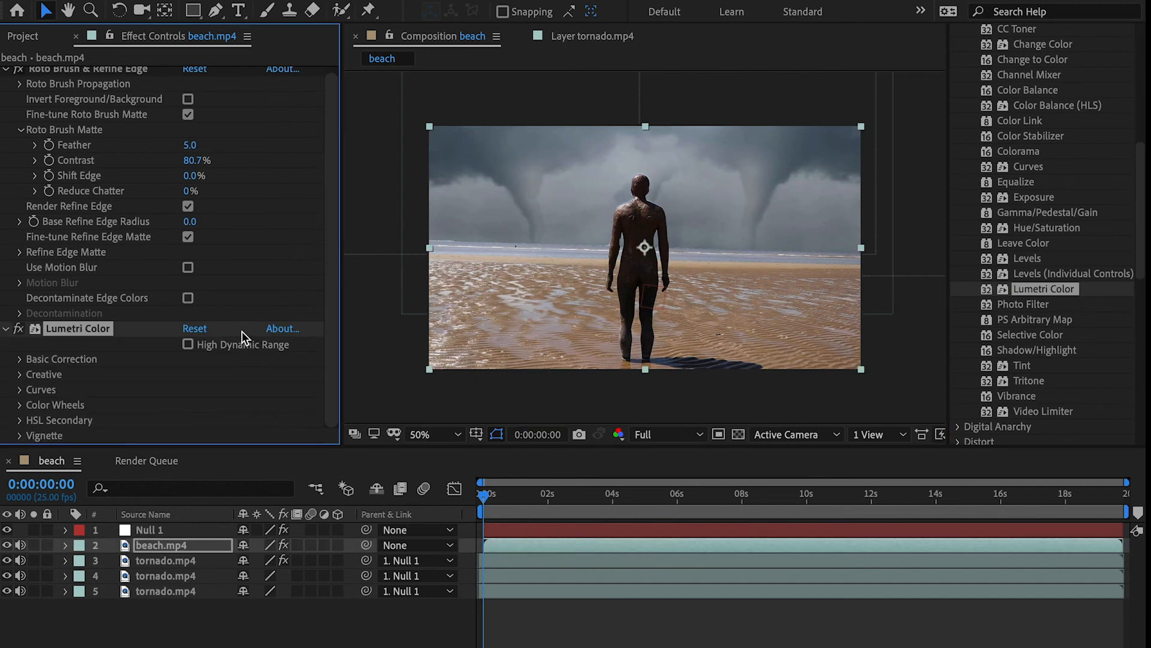
{"action": "left_click", "coordinate": [21, 360]}
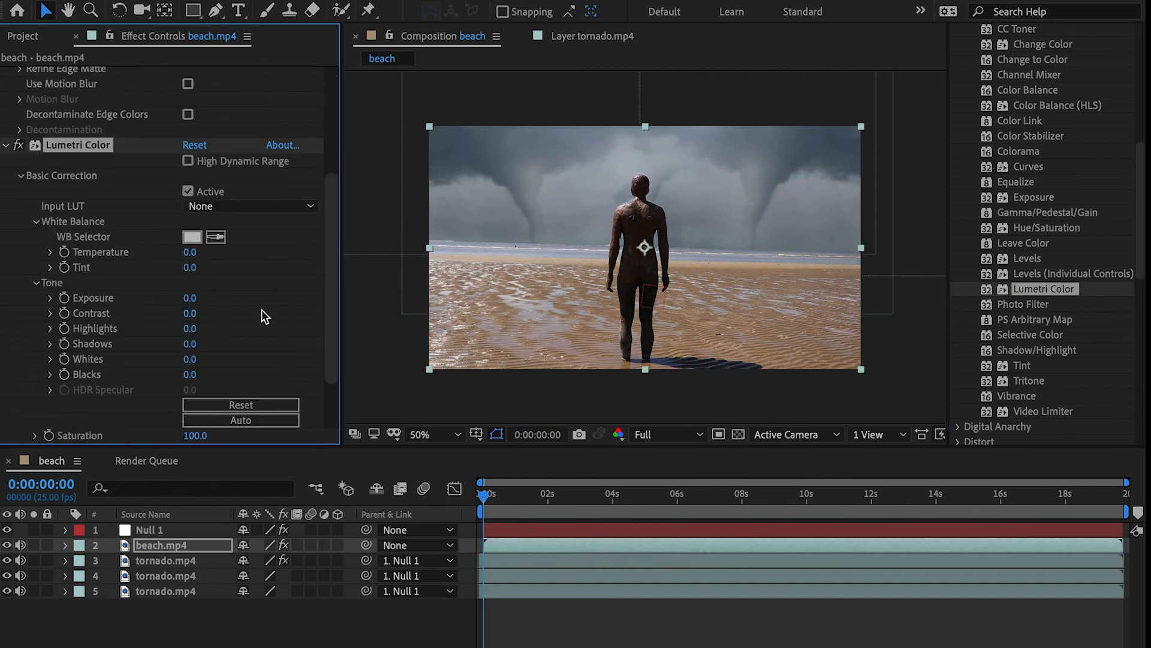
{"action": "scroll", "coordinate": [22, 399], "scroll_direction": "down", "scroll_amount": 3}
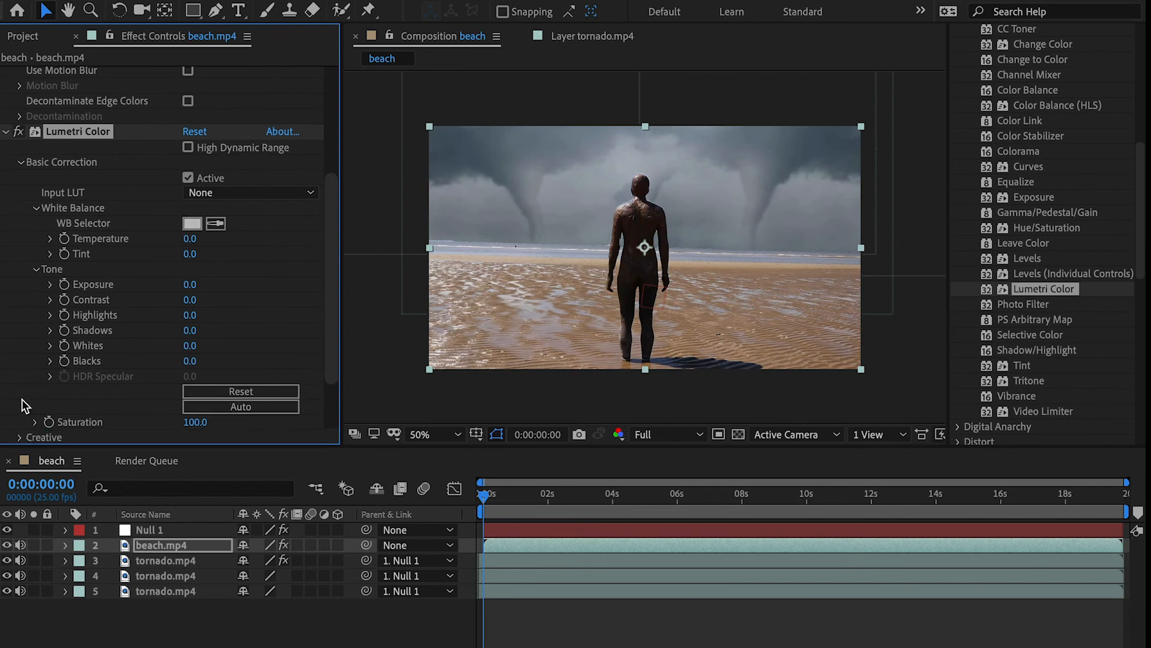
{"action": "left_click", "coordinate": [35, 359]}
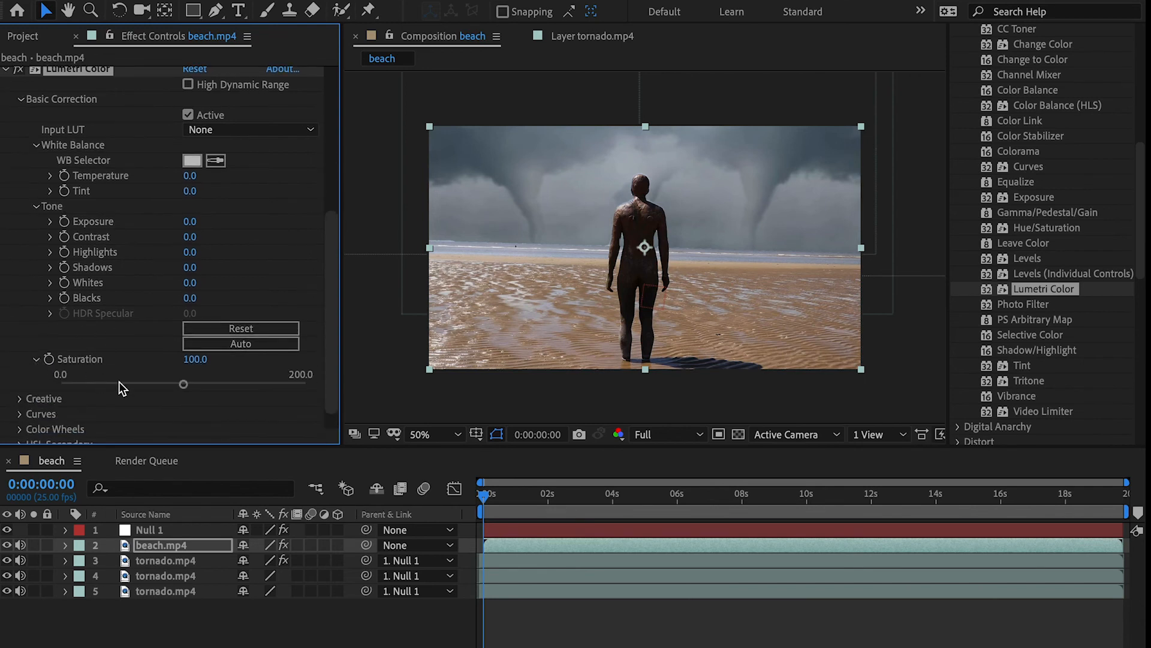
{"action": "left_click_drag", "start_coordinate": [146, 384], "coordinate": [124, 379]}
{"action": "left_click", "coordinate": [126, 378]}
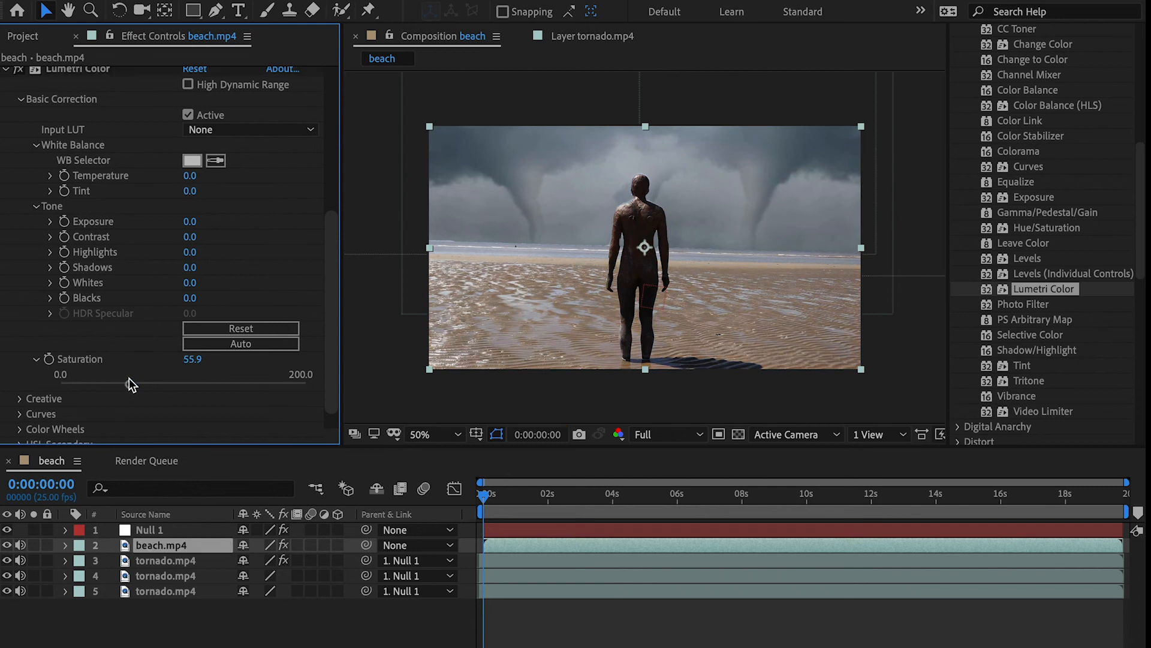
{"action": "left_click", "coordinate": [135, 385]}
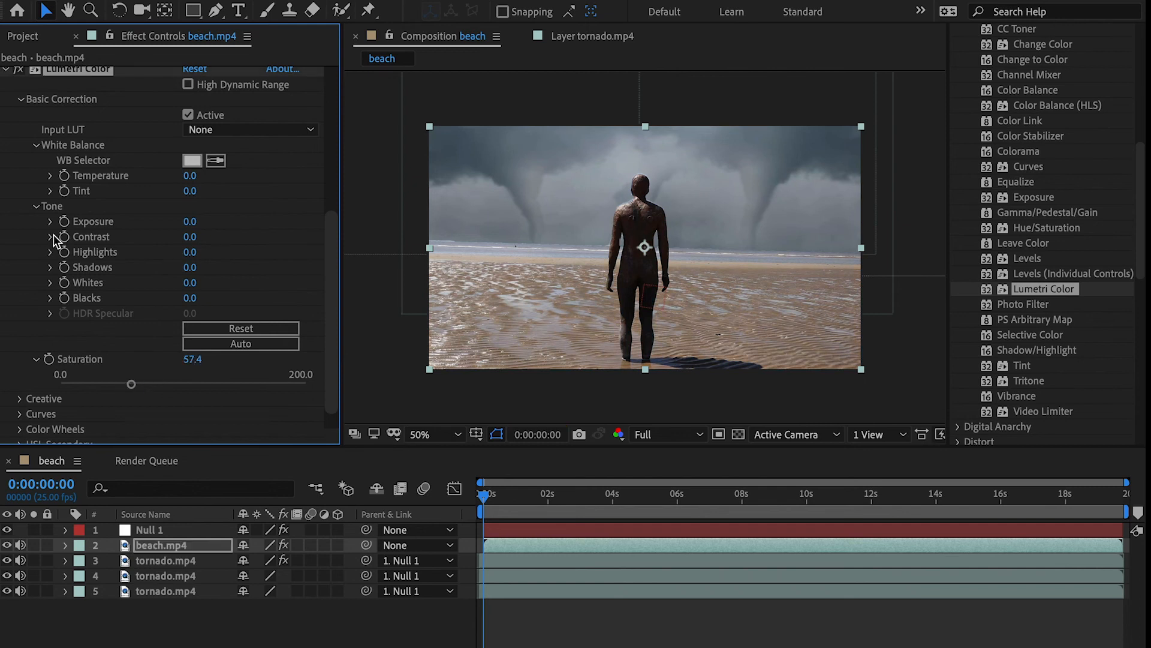
Step: Set the Lumetri Color contrast to 25.5 and shadows to -34.9 on beach.mp4, and lower the temperature for a cooler tone
{"action": "left_click", "coordinate": [51, 237]}
{"action": "left_click_drag", "start_coordinate": [213, 268], "coordinate": [221, 265]}
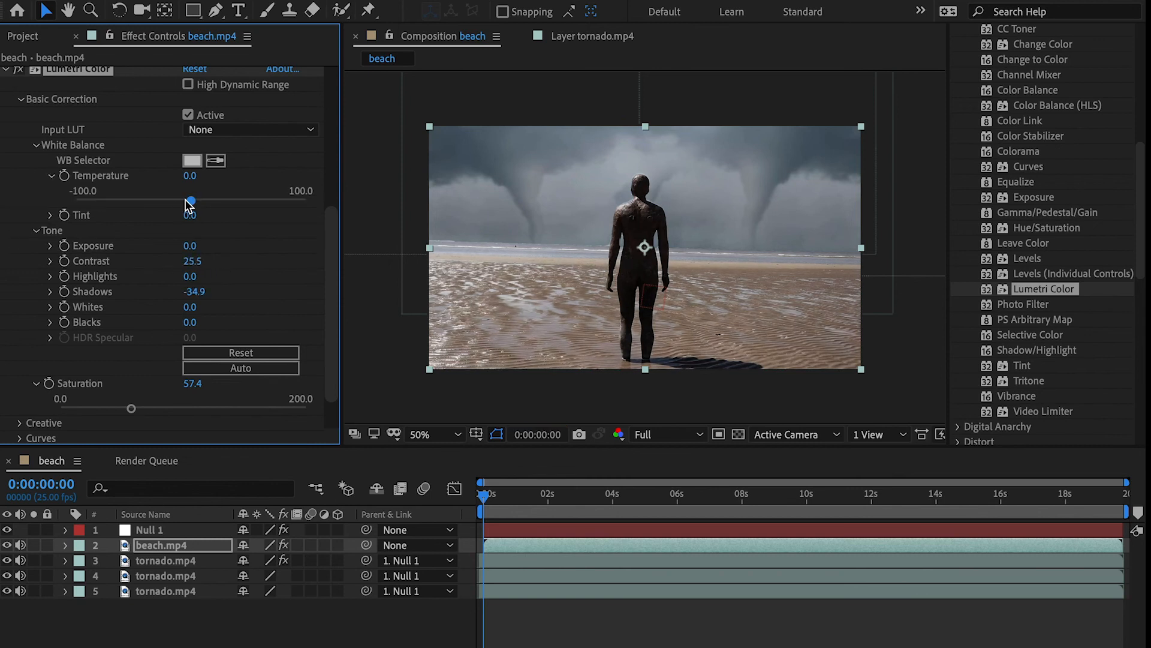
{"action": "left_click_drag", "start_coordinate": [191, 200], "coordinate": [150, 202]}
{"action": "left_click", "coordinate": [51, 176]}
Step: Increase the Faded Film adjustment in the Creative section of Lumetri Color on beach.mp4
{"action": "scroll", "coordinate": [53, 178], "scroll_direction": "down", "scroll_amount": 5}
{"action": "left_click", "coordinate": [22, 168]}
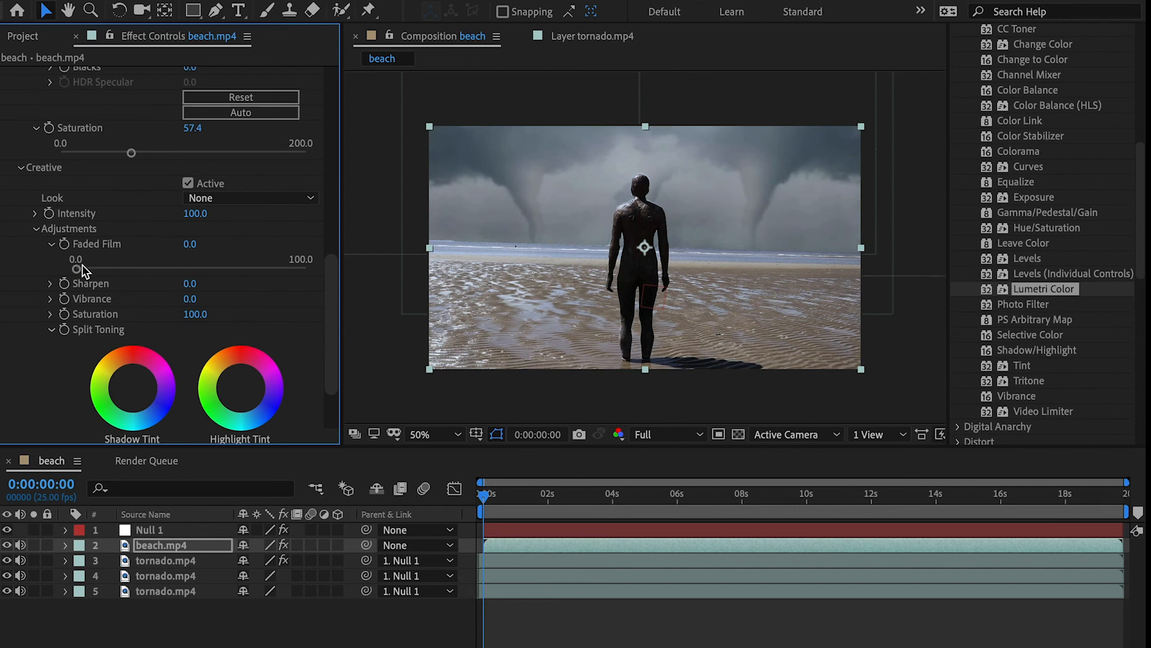
{"action": "left_click_drag", "start_coordinate": [80, 269], "coordinate": [120, 272]}
{"action": "scroll", "coordinate": [172, 269], "scroll_direction": "up", "scroll_amount": 7}
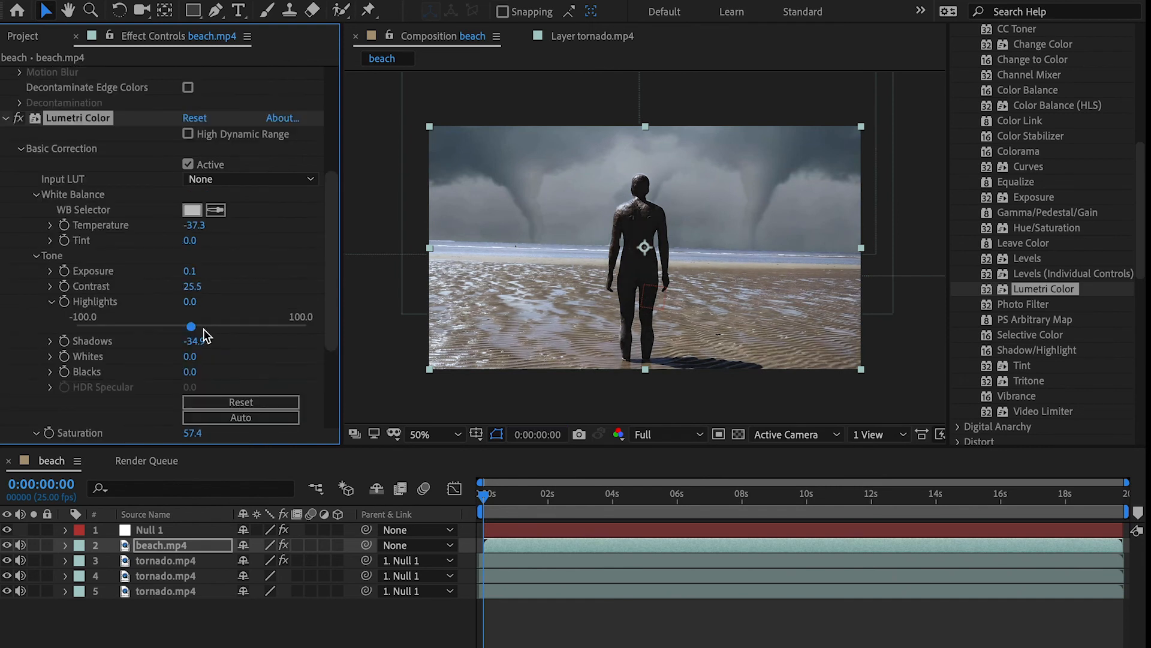
Step: Set the Lumetri Color highlights to 7.5 and exposure to -0.5 on beach.mp4
{"action": "left_click_drag", "start_coordinate": [199, 333], "coordinate": [209, 334]}
{"action": "left_click", "coordinate": [51, 271]}
{"action": "left_click_drag", "start_coordinate": [193, 296], "coordinate": [180, 301]}
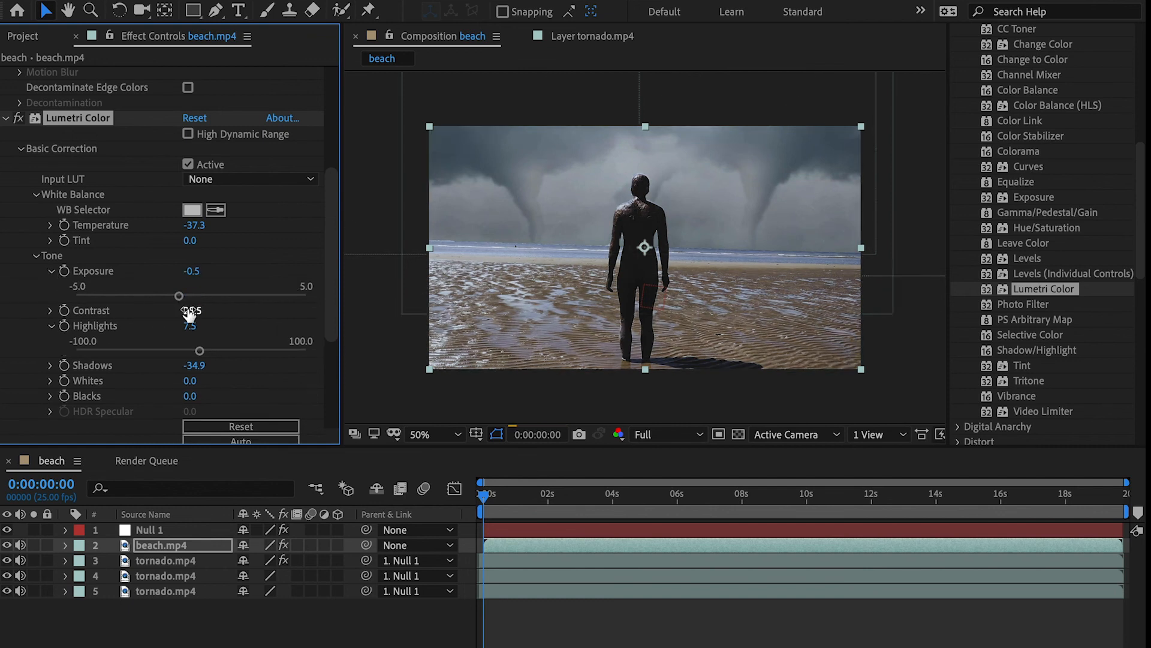
Step: Apply Lumetri Color to the tornado.mp4 on layer 5 and raise the midtones of its blue RGB curve
{"action": "left_click", "coordinate": [524, 593]}
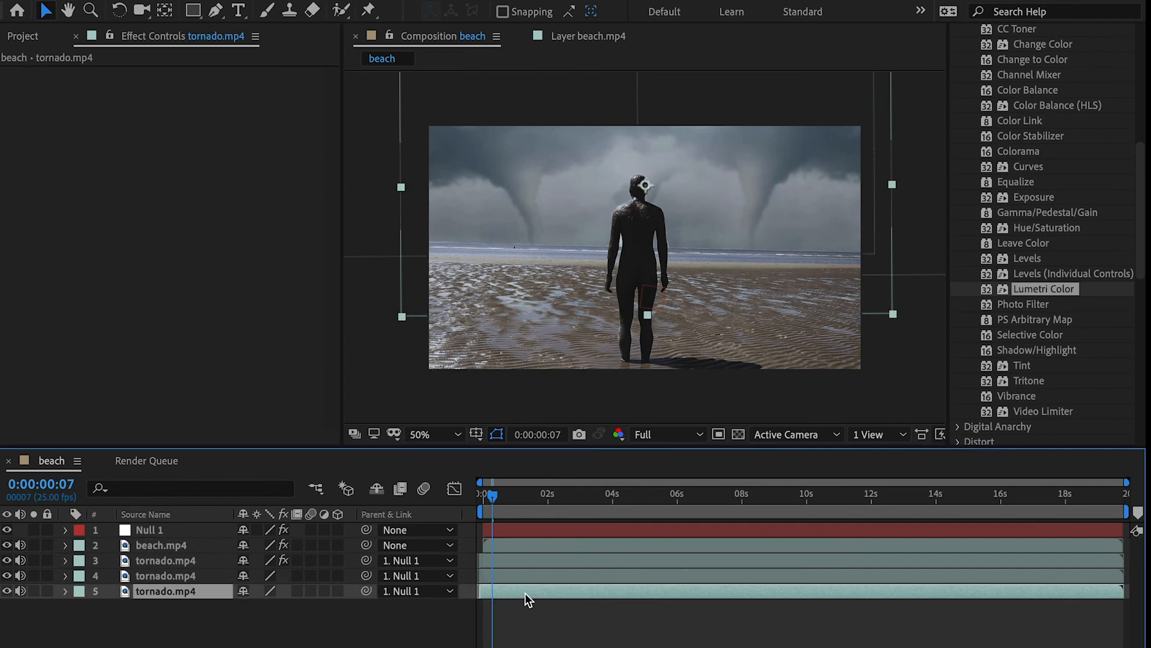
{"action": "left_click", "coordinate": [1088, 291]}
{"action": "left_click_drag", "start_coordinate": [1088, 292], "coordinate": [707, 592]}
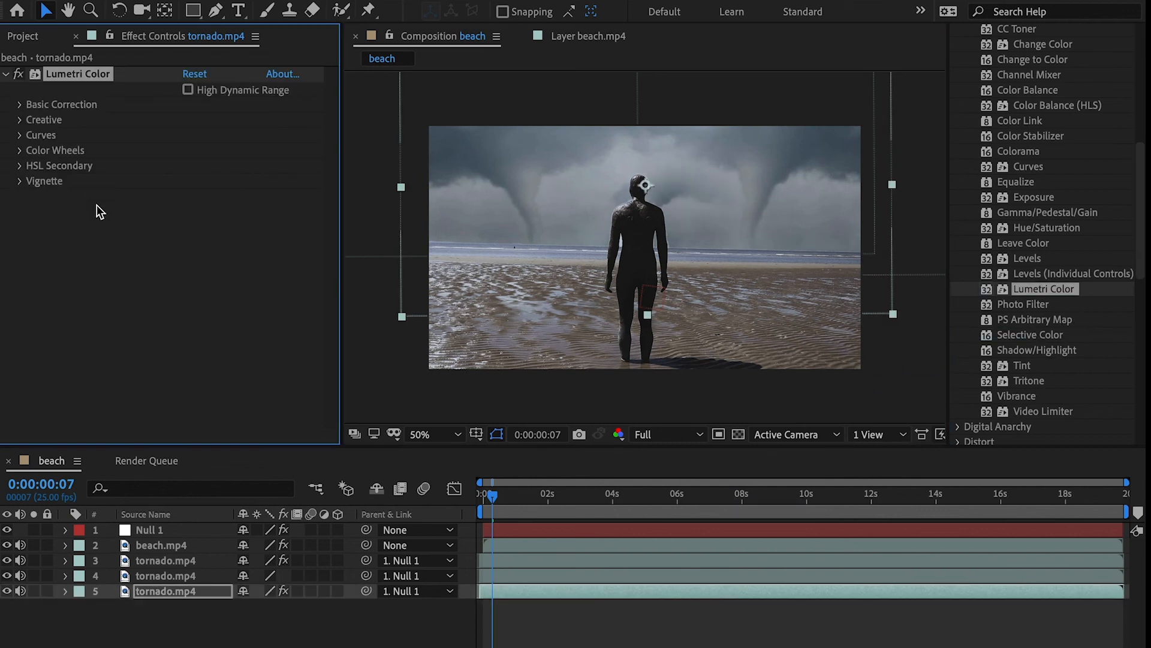
{"action": "left_click", "coordinate": [19, 137]}
{"action": "left_click", "coordinate": [233, 179]}
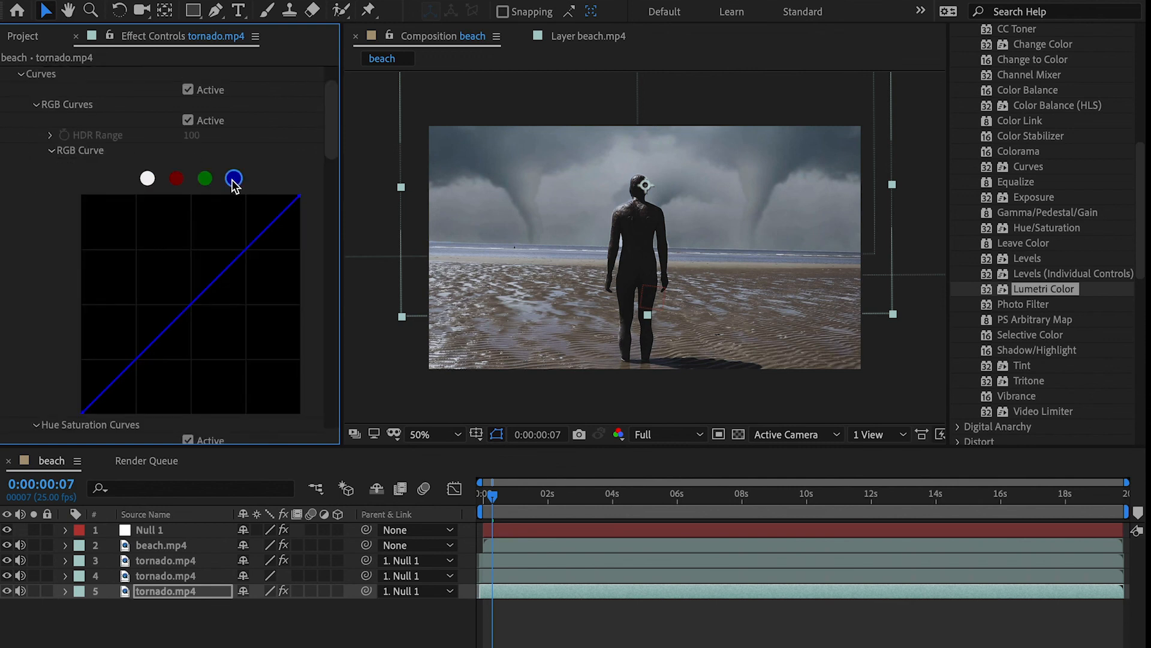
{"action": "left_click_drag", "start_coordinate": [198, 298], "coordinate": [187, 294]}
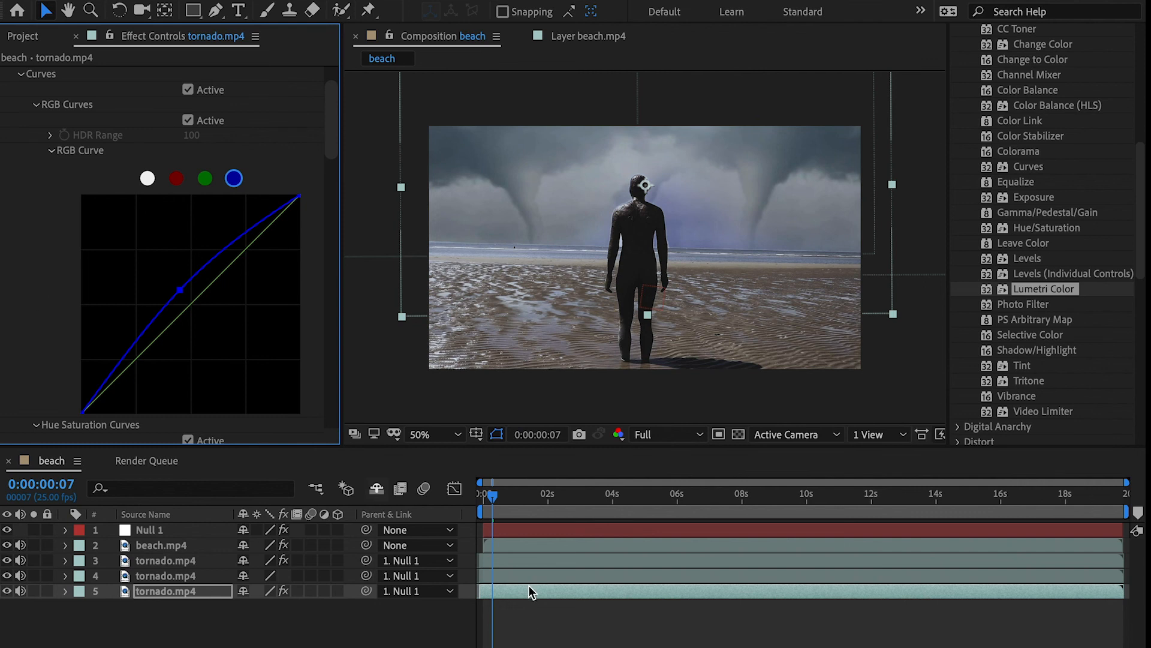
Step: Apply Lumetri Color to the tornado.mp4 copies on layers 4 and 3 and raise the midtones of their blue RGB curves
{"action": "left_click", "coordinate": [524, 576]}
{"action": "left_click_drag", "start_coordinate": [1090, 294], "coordinate": [726, 578]}
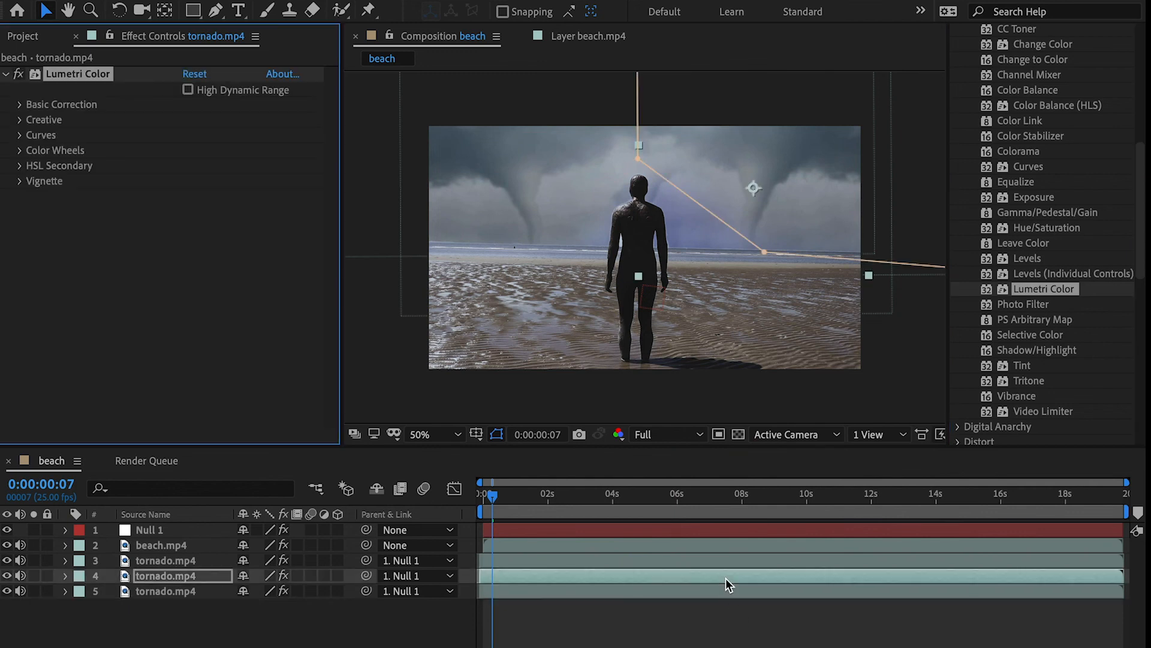
{"action": "left_click", "coordinate": [19, 135]}
{"action": "left_click", "coordinate": [234, 180]}
{"action": "left_click_drag", "start_coordinate": [183, 312], "coordinate": [217, 253]}
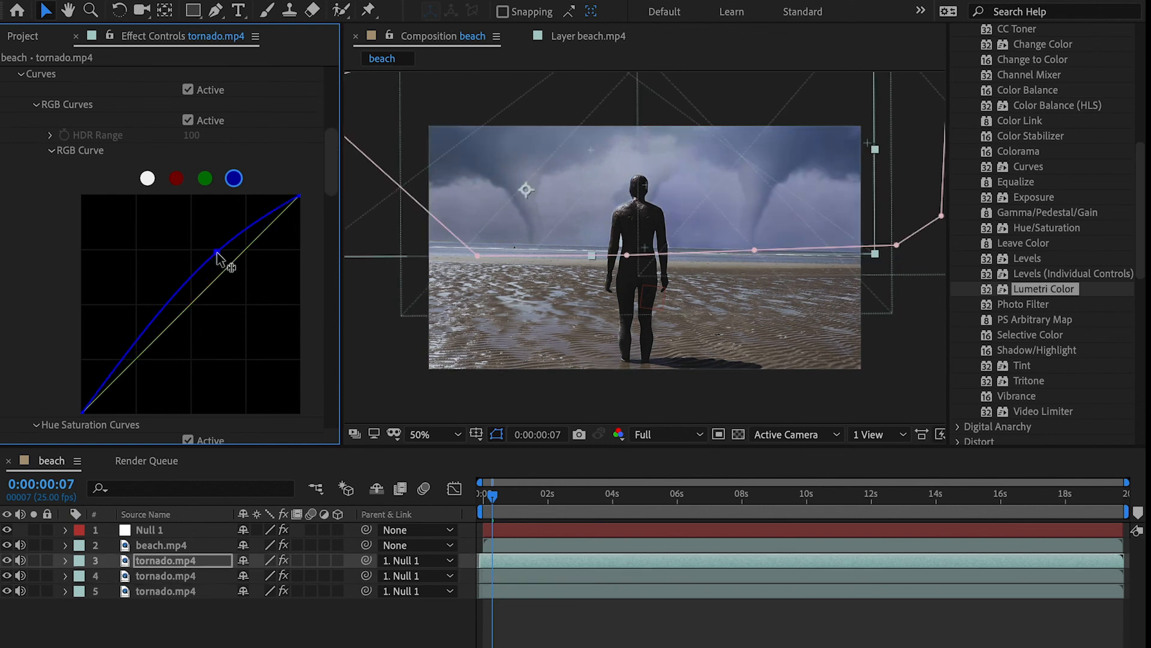
Step: On layer 3's tornado.mp4, soften the blue curve boost, shift the white curve's black point slightly inward, and raise its midtones
{"action": "left_click_drag", "start_coordinate": [218, 257], "coordinate": [221, 260]}
{"action": "left_click", "coordinate": [147, 178]}
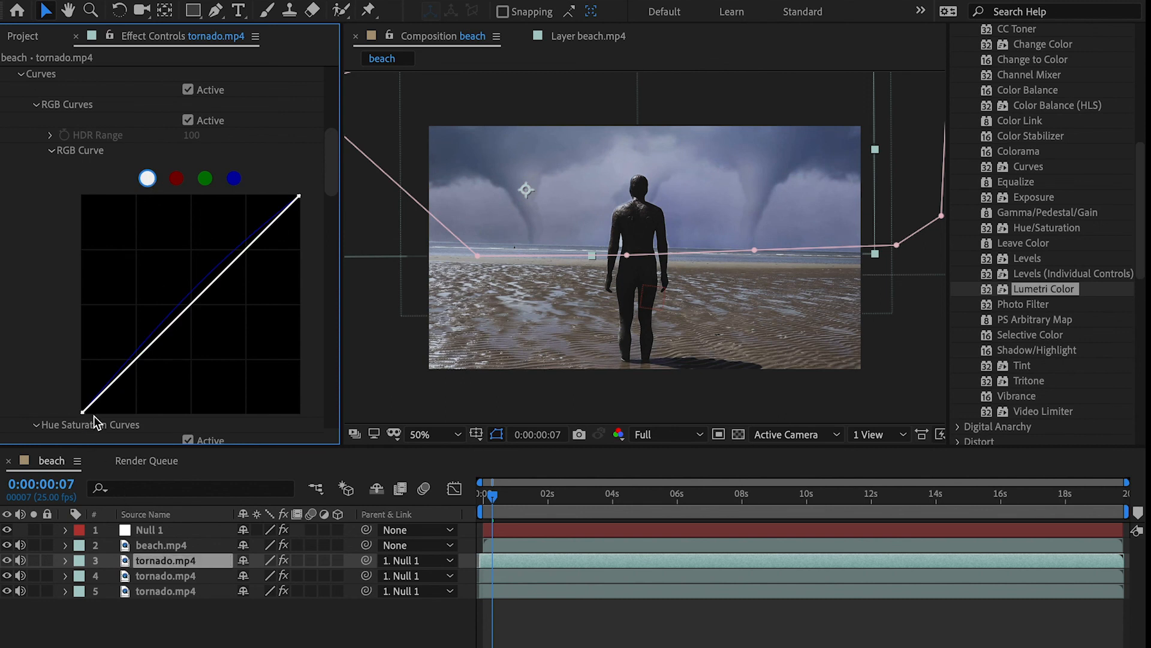
{"action": "left_click_drag", "start_coordinate": [82, 412], "coordinate": [88, 413]}
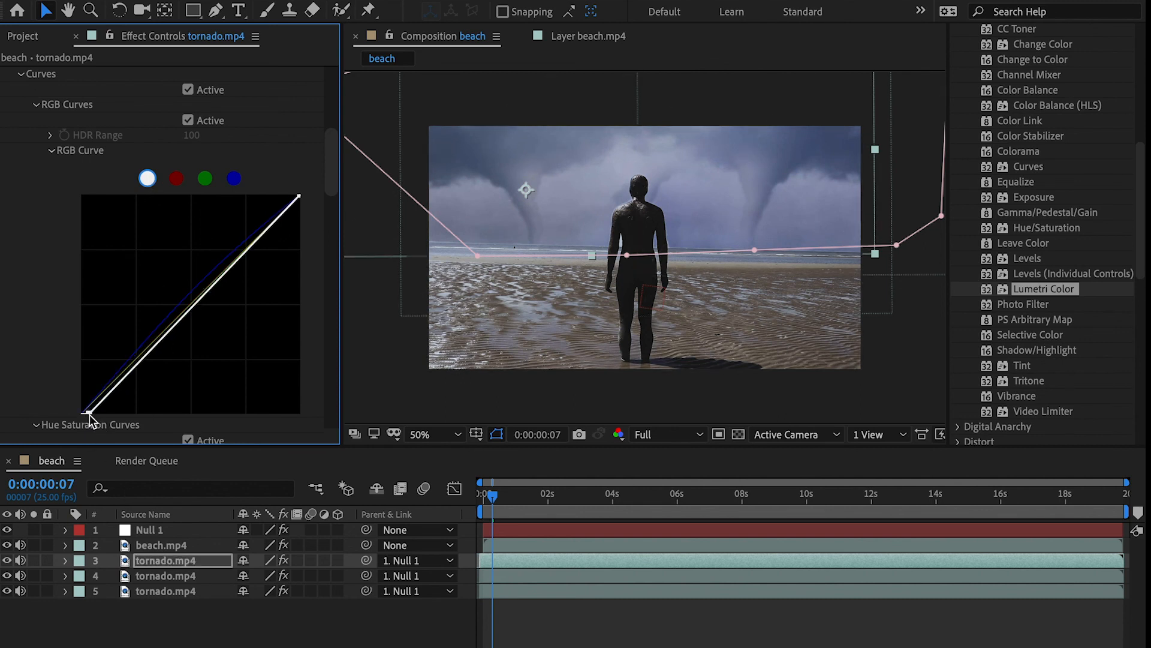
{"action": "left_click_drag", "start_coordinate": [210, 288], "coordinate": [196, 273]}
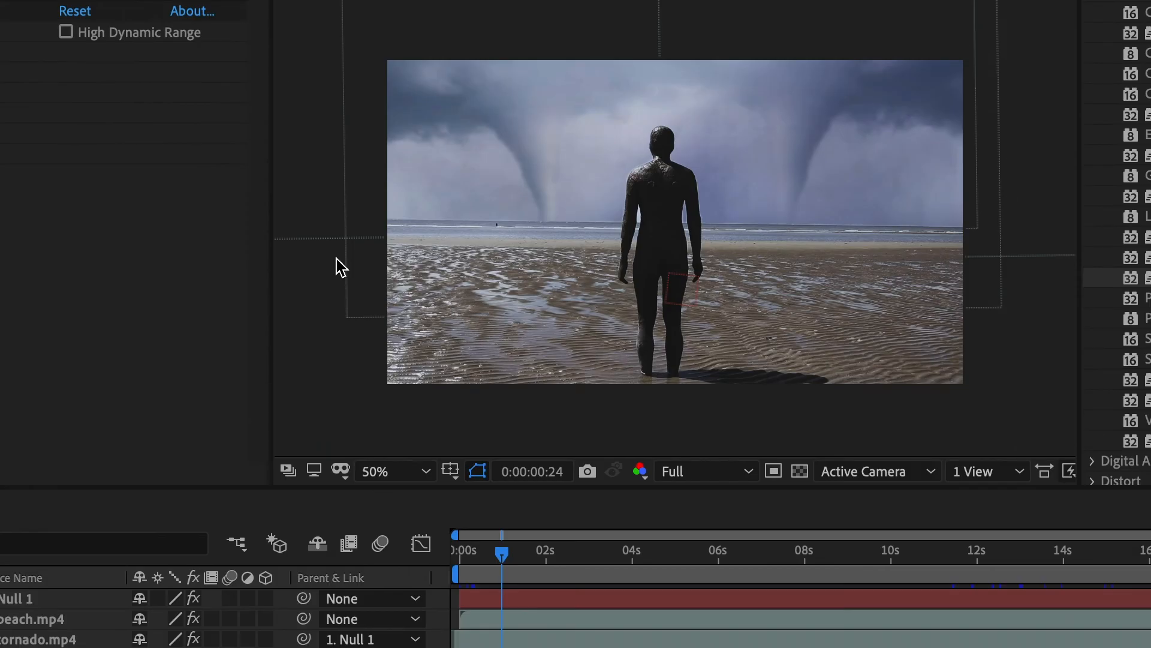